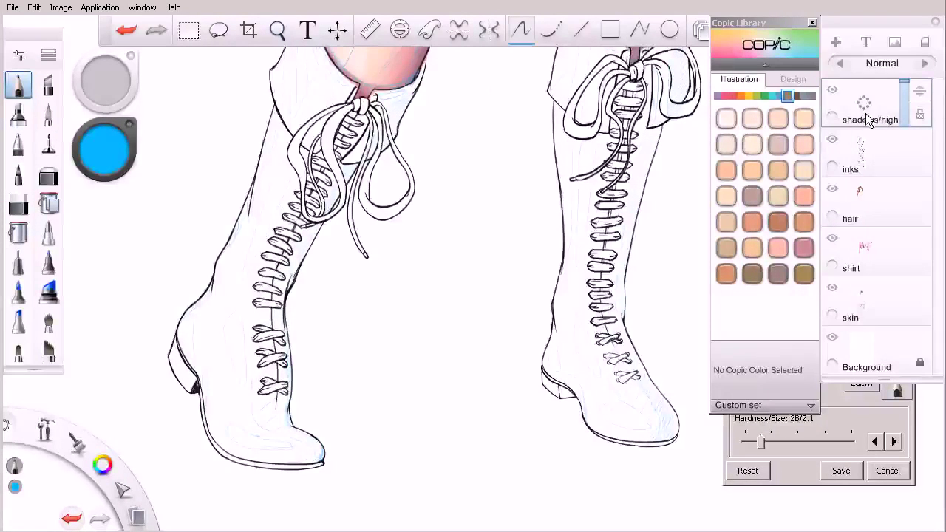
Add a new layer directly above the shirt layer and name it boots.
left_click(869, 254)
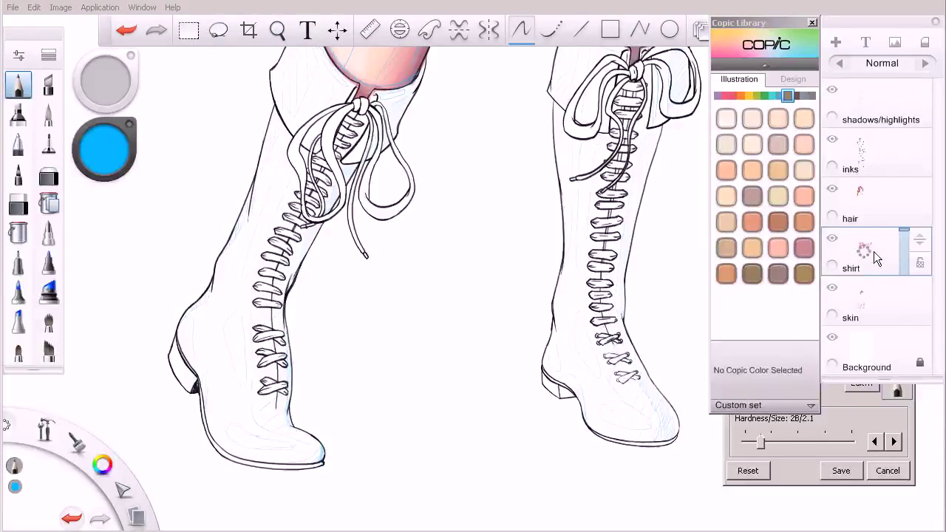
left_click_drag(870, 253, 882, 221)
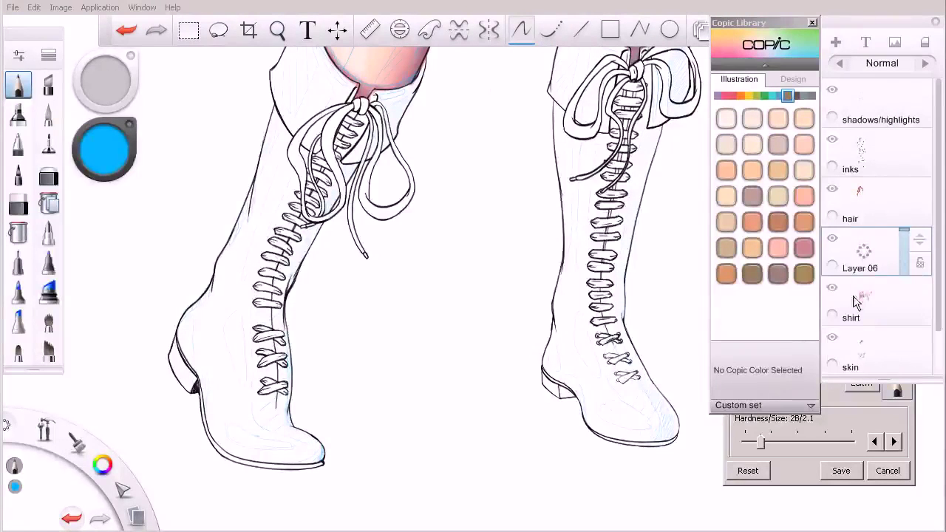
left_click_drag(869, 254, 908, 252)
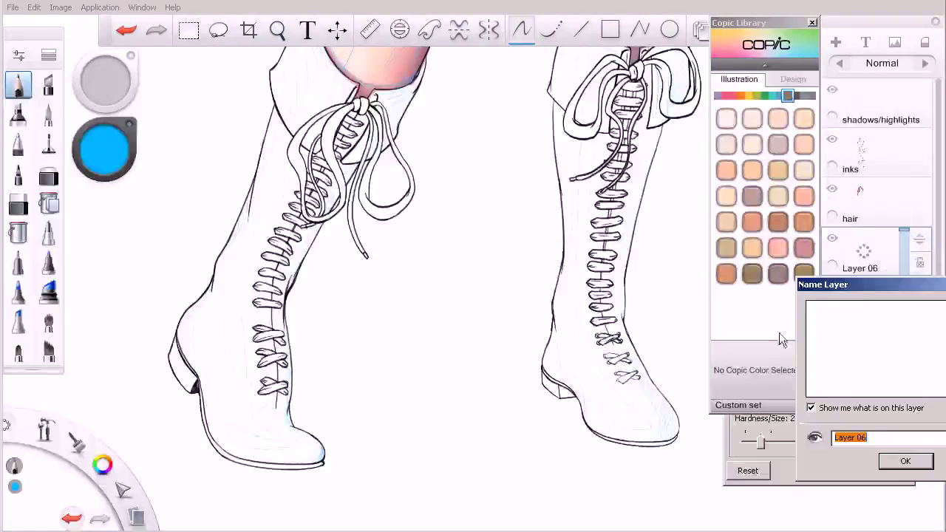
left_click_drag(875, 285, 737, 245)
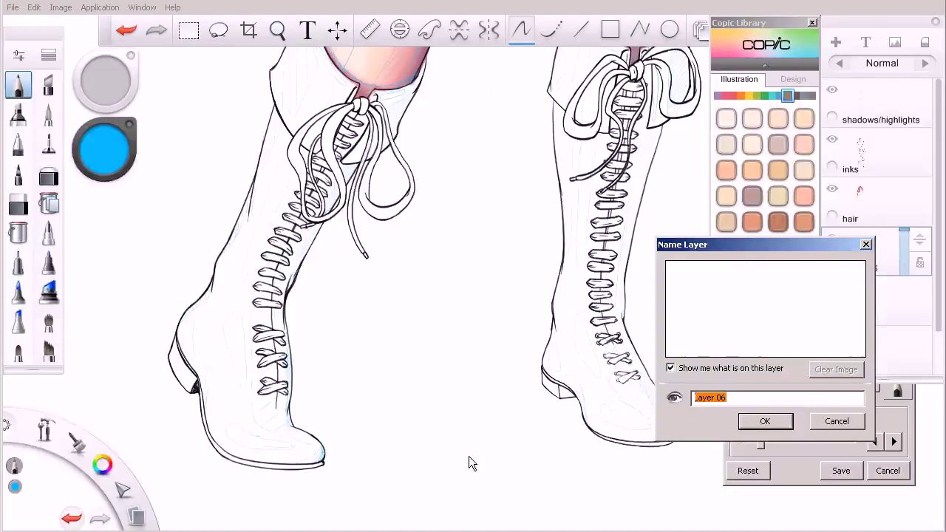
type("boo9ts")
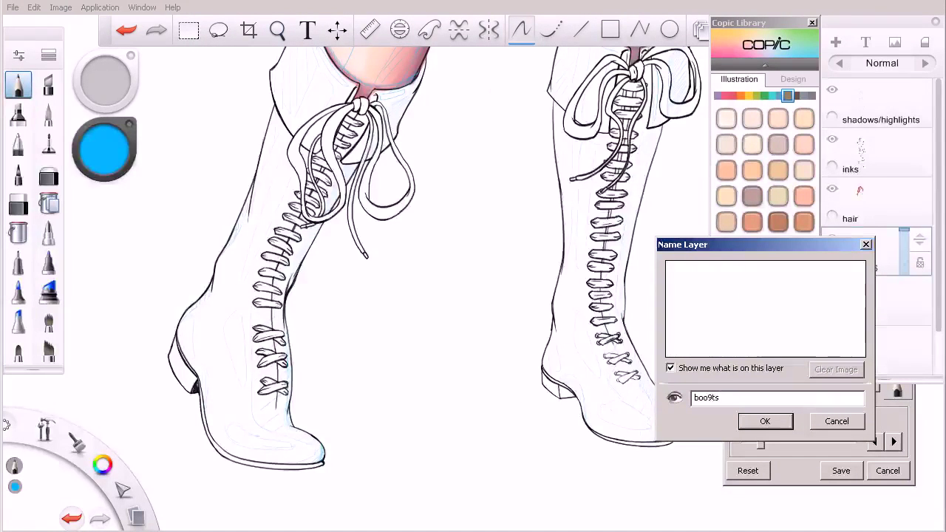
key("Left")
key("Left")
key("BackSpace")
key("Return")
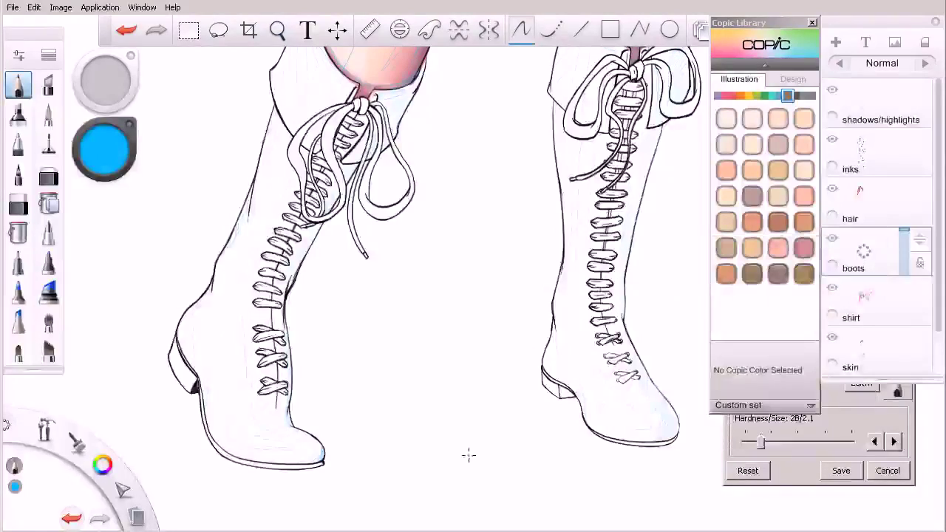
Test Skin White E00 and Bisque E30 side by side between the boots using the Copic Medium Broad Nib.
key("space")
mouse_move(476, 335)
left_mouse_down()
mouse_move(469, 377)
mouse_move(475, 357)
left_mouse_up()
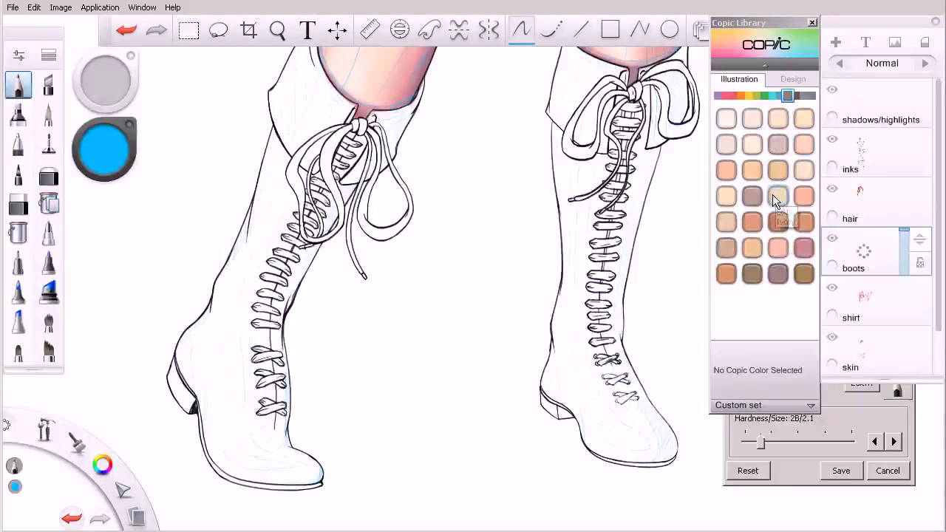
left_click(19, 321)
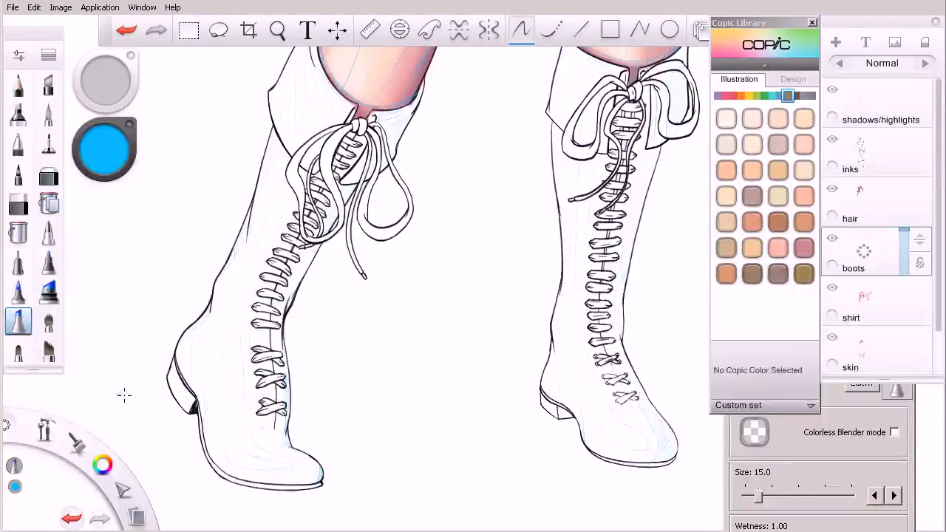
left_click(841, 406)
mouse_move(830, 289)
left_mouse_down()
mouse_move(861, 164)
mouse_move(857, 171)
left_mouse_up()
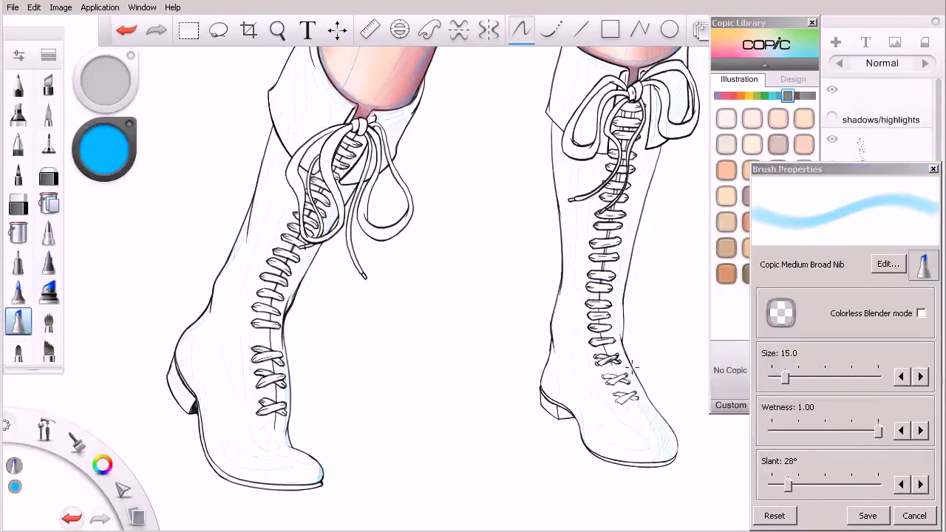
left_click(749, 85)
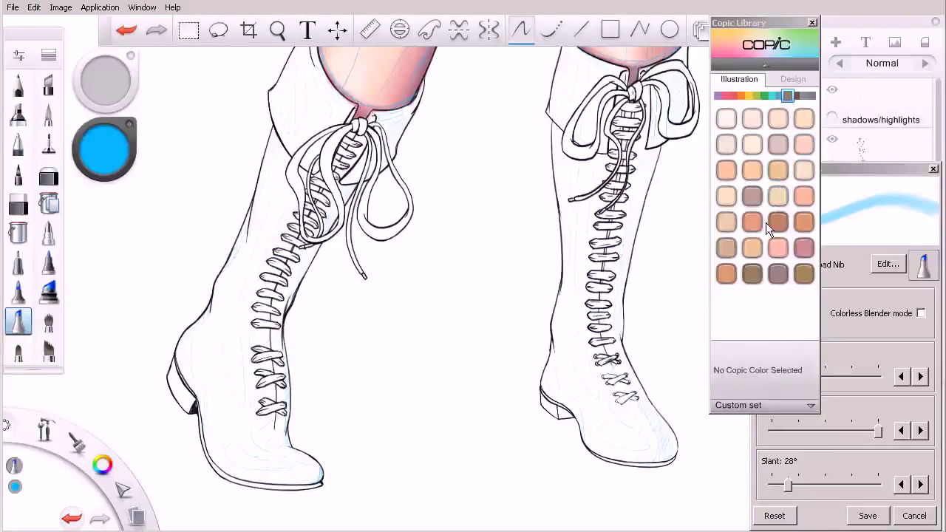
left_click(777, 120)
mouse_move(440, 317)
left_mouse_down()
mouse_move(427, 391)
mouse_move(451, 304)
left_mouse_up()
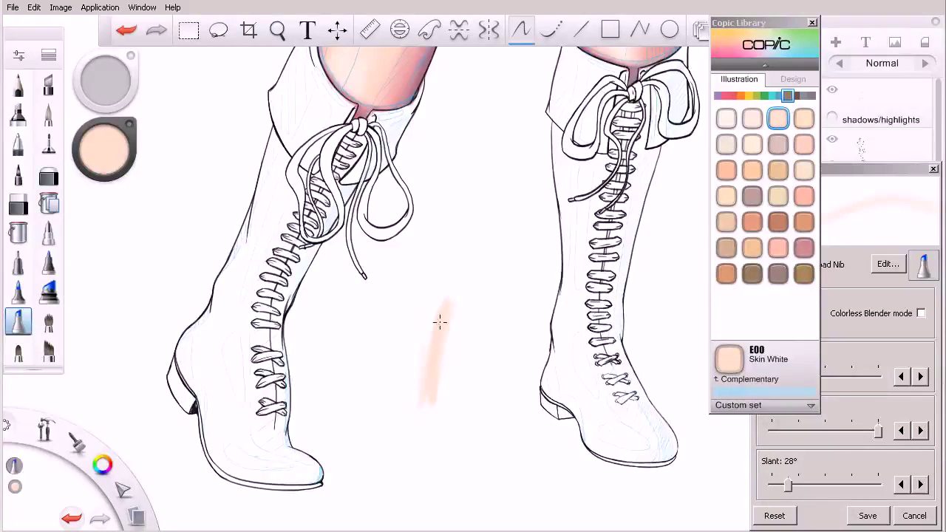
left_click(804, 118)
left_click_drag(458, 298, 454, 398)
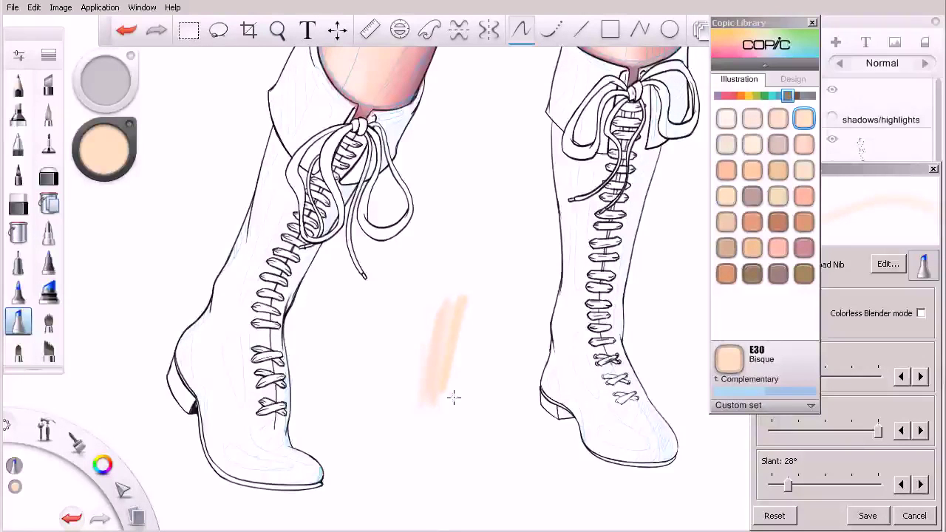
Lay a Skin White E00 base over the left boot's cuff, shaft and heel with the Copic Extra Broad Nib at 0° slant.
left_click(783, 119)
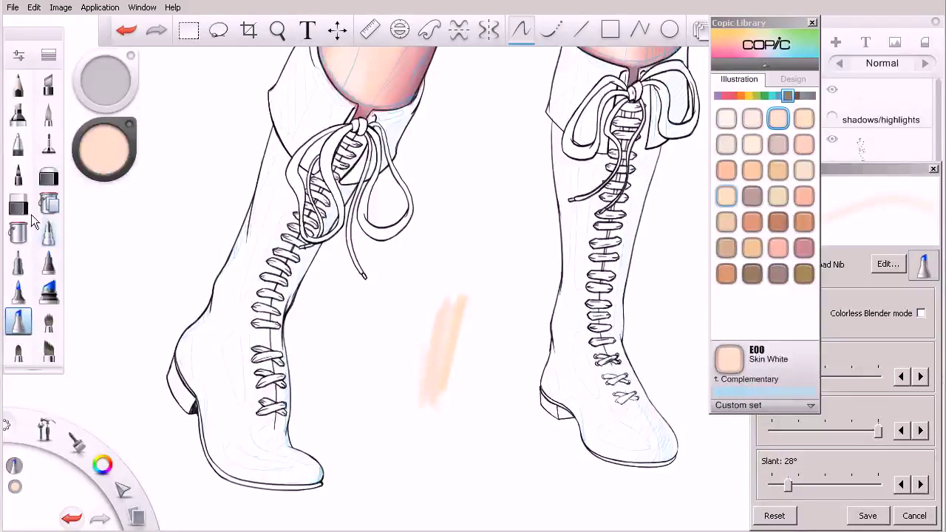
left_click(27, 198)
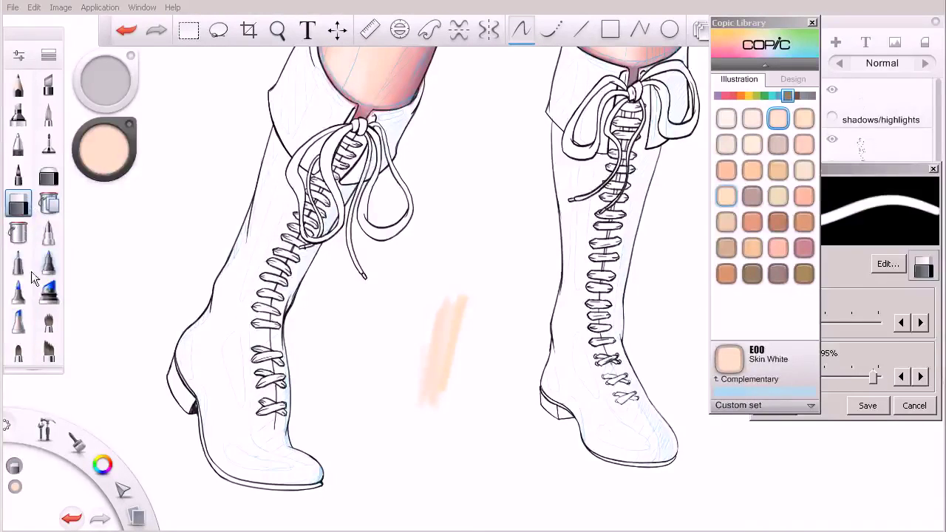
left_click(48, 291)
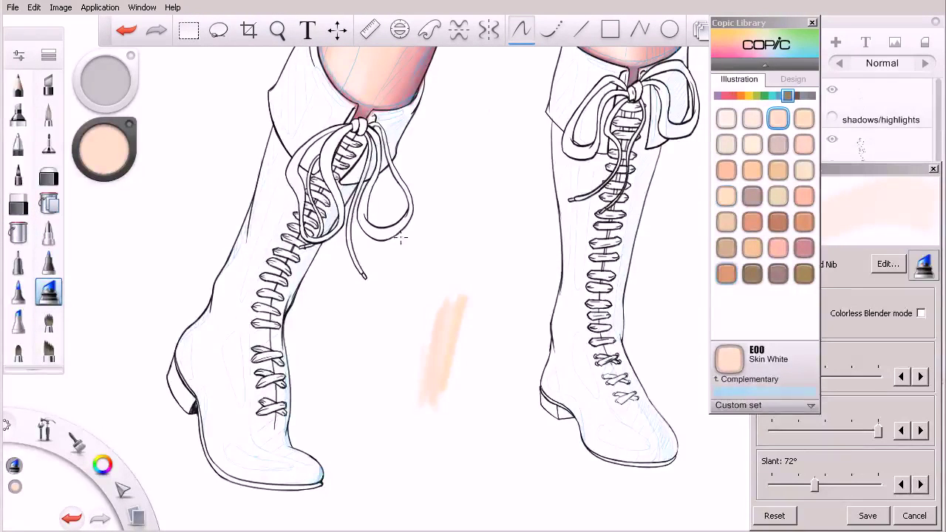
left_click_drag(815, 486, 771, 486)
key("space")
left_click_drag(293, 148, 308, 243)
left_click_drag(332, 278, 355, 323)
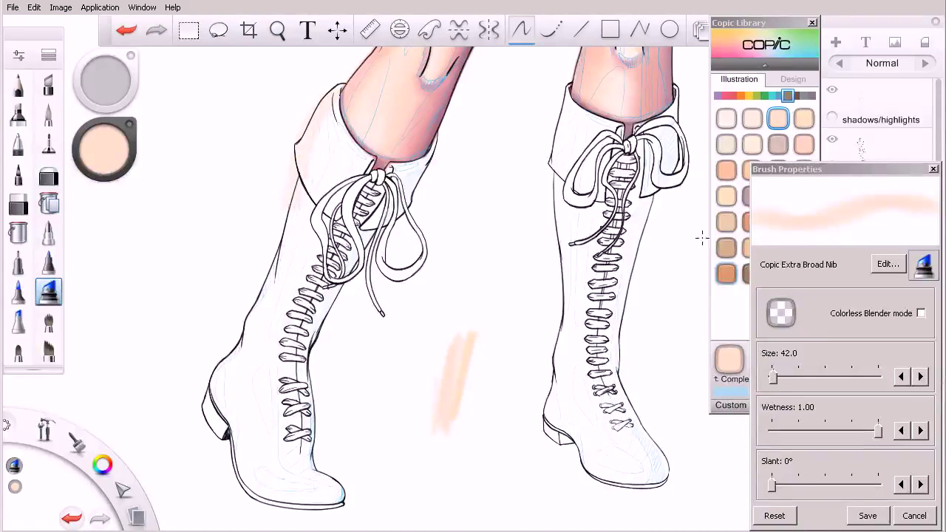
left_click(876, 73)
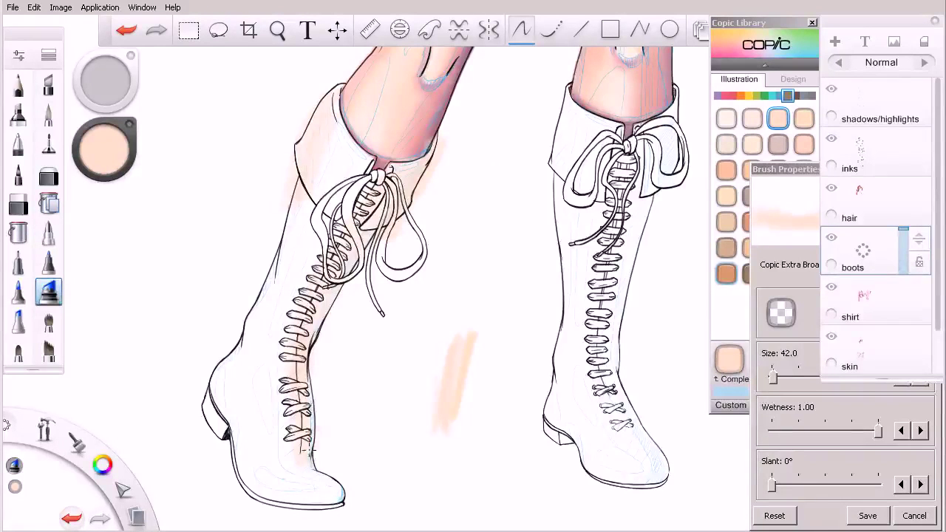
left_click_drag(278, 399, 284, 457)
left_click_drag(268, 385, 272, 467)
left_click_drag(252, 319, 248, 430)
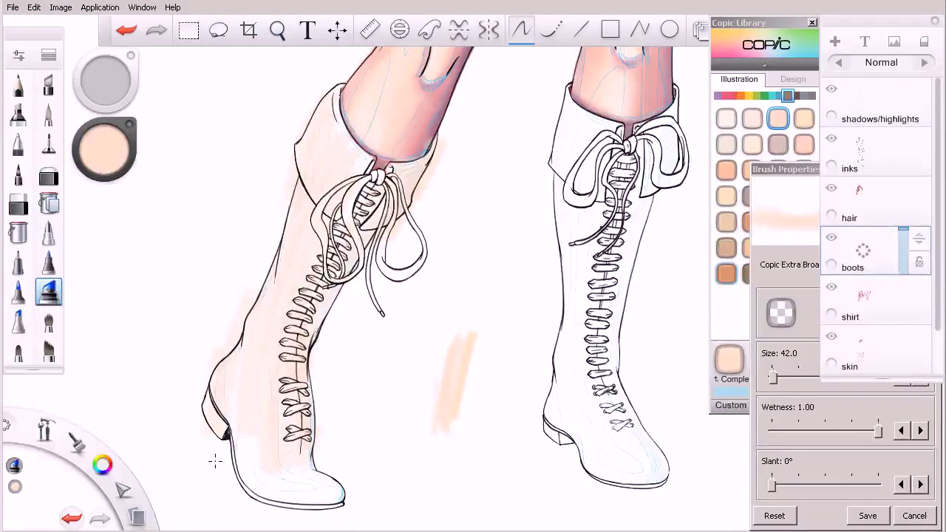
mouse_move(247, 435)
left_mouse_down()
mouse_move(256, 490)
mouse_move(355, 496)
left_mouse_up()
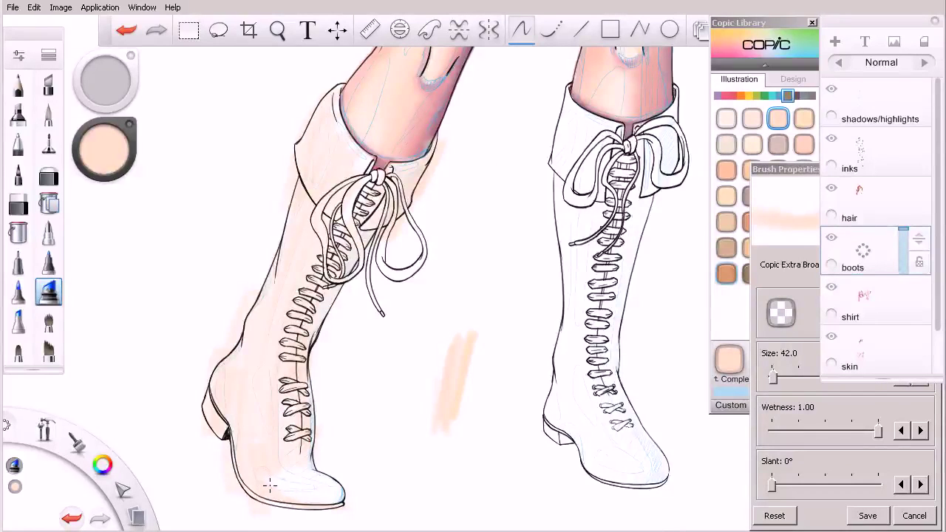
Set the nib slant to 144° and fill the left boot's toe and the remaining white along its cuff.
left_click_drag(772, 484, 857, 486)
left_click_drag(271, 487, 339, 468)
left_click_drag(292, 490, 340, 501)
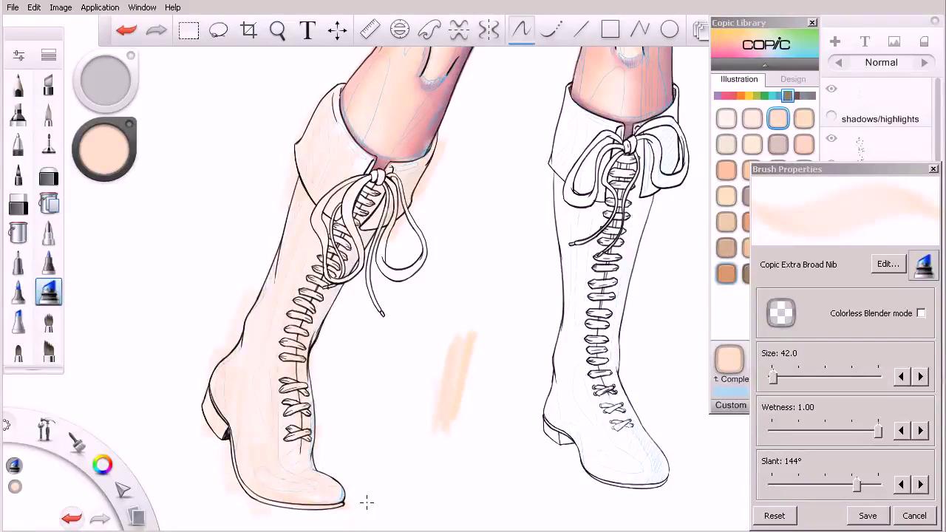
left_click_drag(367, 153, 355, 141)
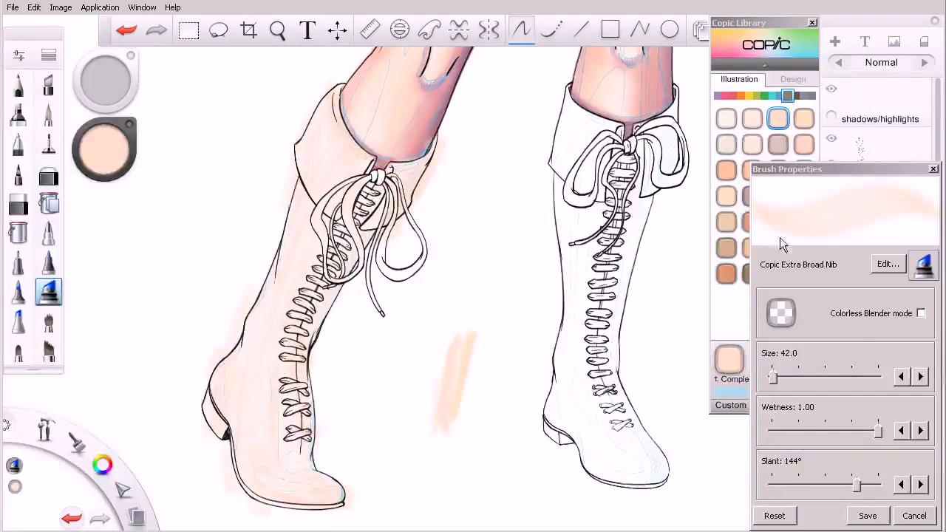
Set the nib slant to 30° and paint the whole right boot in Skin White, from cuff to heel and toe.
left_click_drag(857, 484, 789, 485)
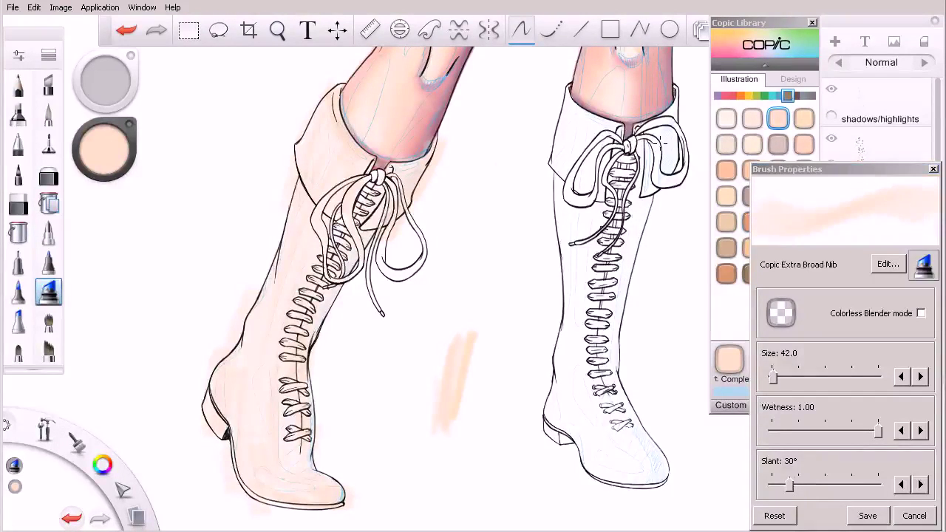
left_click_drag(672, 155, 646, 260)
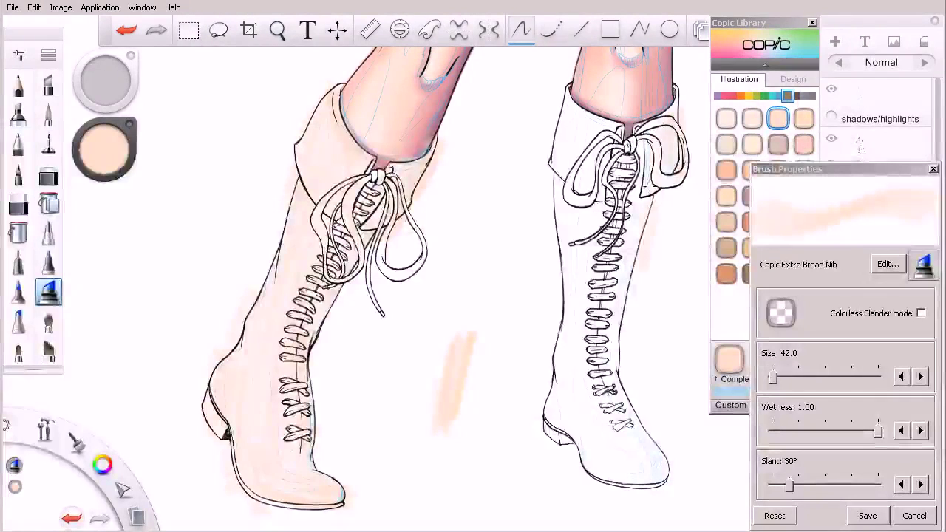
mouse_move(650, 125)
left_mouse_down()
mouse_move(629, 202)
mouse_move(616, 332)
left_mouse_up()
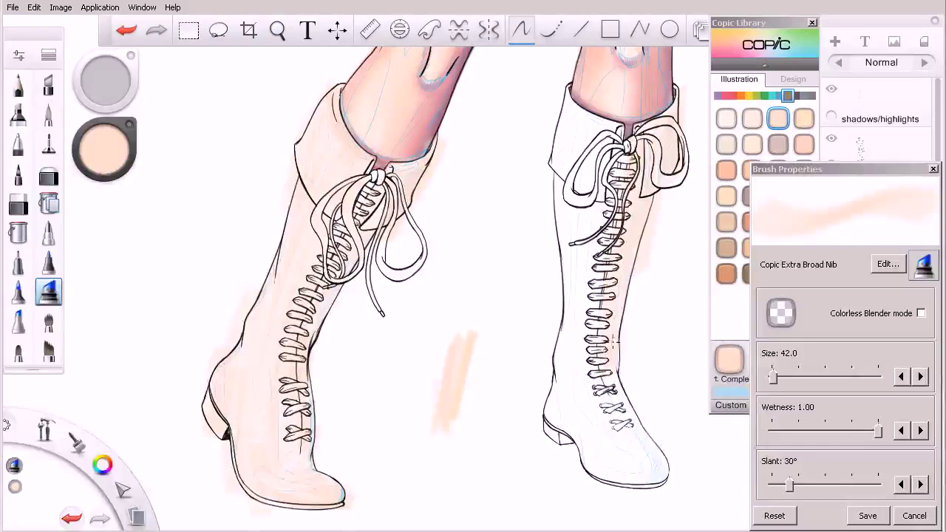
left_click_drag(659, 456, 664, 493)
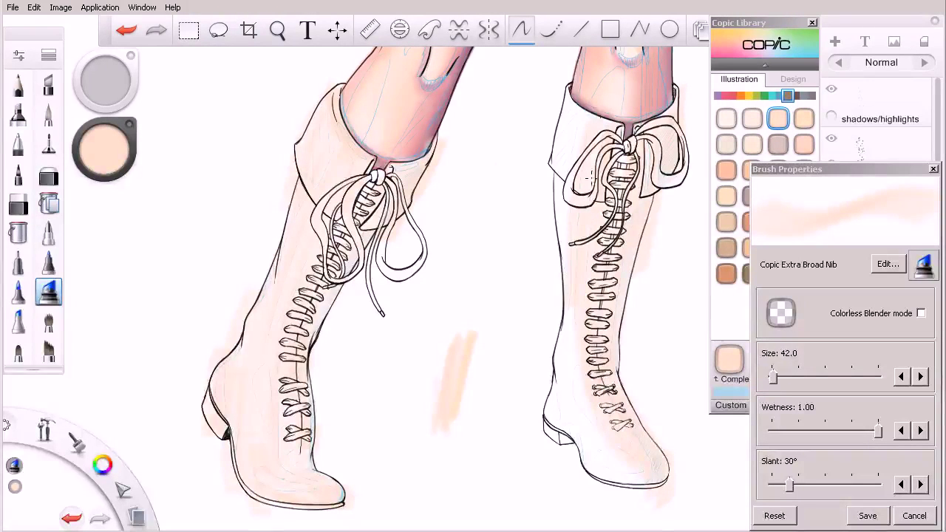
mouse_move(572, 90)
left_mouse_down()
mouse_move(545, 232)
mouse_move(563, 80)
mouse_move(574, 240)
mouse_move(574, 225)
mouse_move(551, 383)
left_mouse_up()
left_click_drag(576, 309, 561, 418)
mouse_move(577, 352)
left_mouse_down()
mouse_move(606, 449)
mouse_move(640, 483)
left_mouse_up()
mouse_move(559, 393)
left_mouse_down()
mouse_move(663, 502)
mouse_move(547, 414)
left_mouse_up()
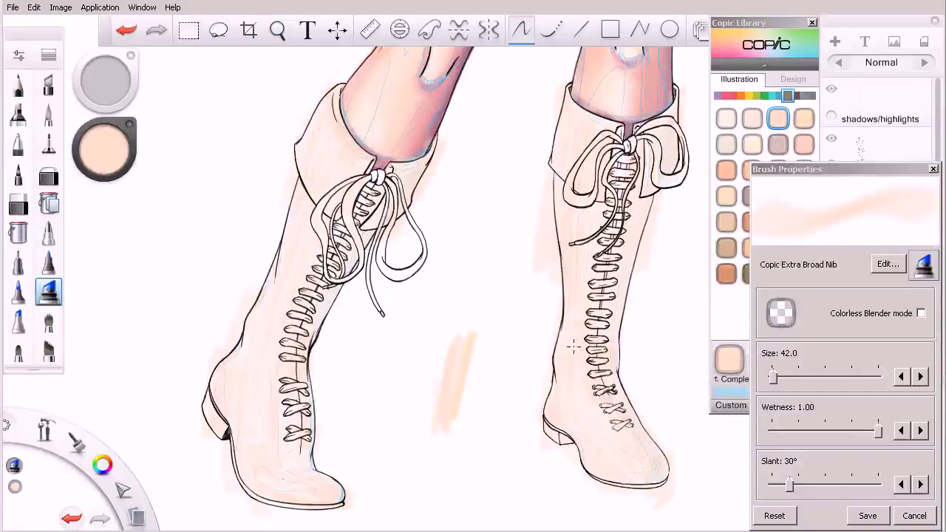
Temporarily hide the shadows/highlights layer and extend the Skin White test swatch between the boots.
key("space")
left_click_drag(599, 423, 565, 431)
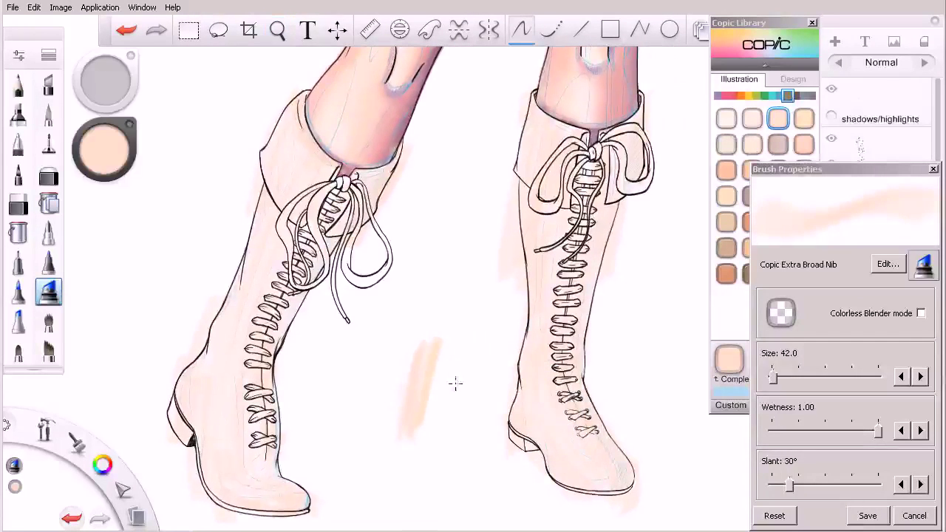
left_click(831, 89)
mouse_move(399, 354)
left_mouse_down()
mouse_move(395, 425)
mouse_move(386, 395)
left_mouse_up()
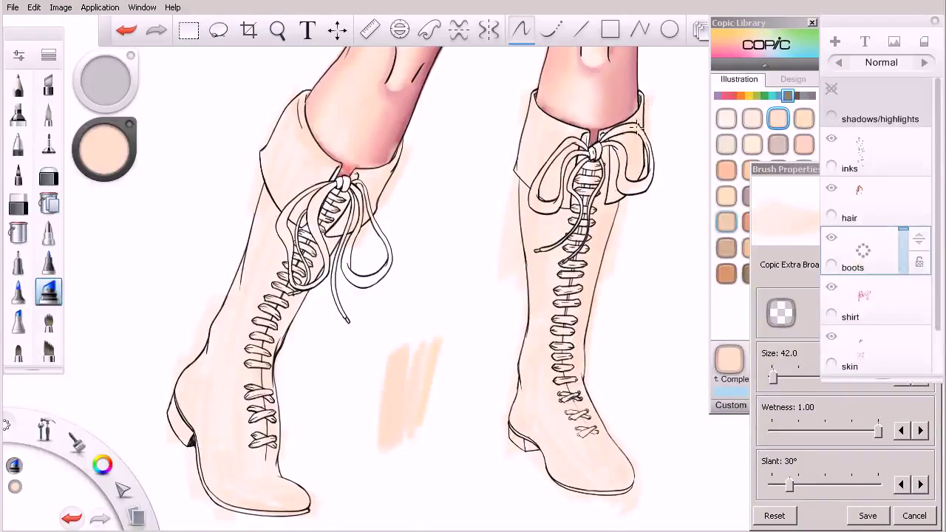
left_click(831, 89)
Erase the colour spilling outside the outer left edge of the right boot's shaft with the Pressure Sensitive Eraser.
key("space")
mouse_move(631, 204)
left_mouse_down()
mouse_move(678, 215)
mouse_move(659, 253)
mouse_move(628, 253)
left_mouse_up()
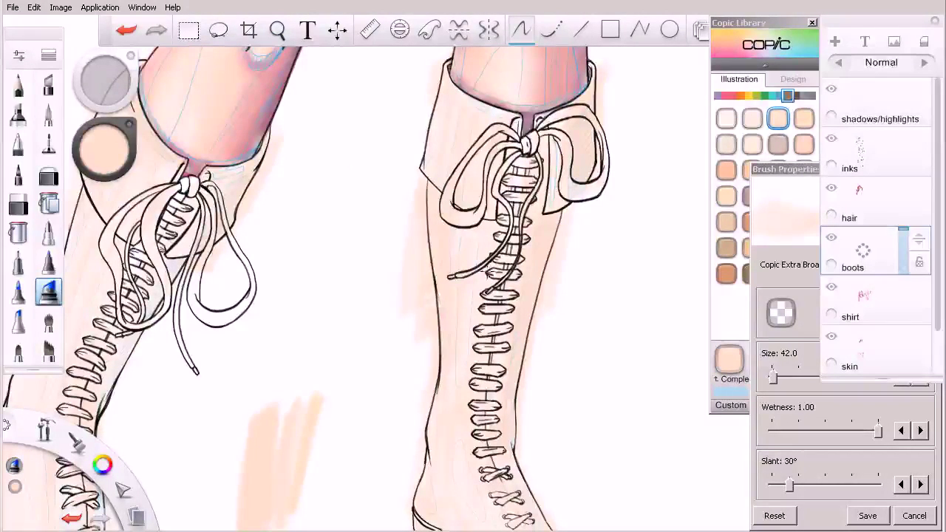
left_click(48, 54)
left_click(124, 260)
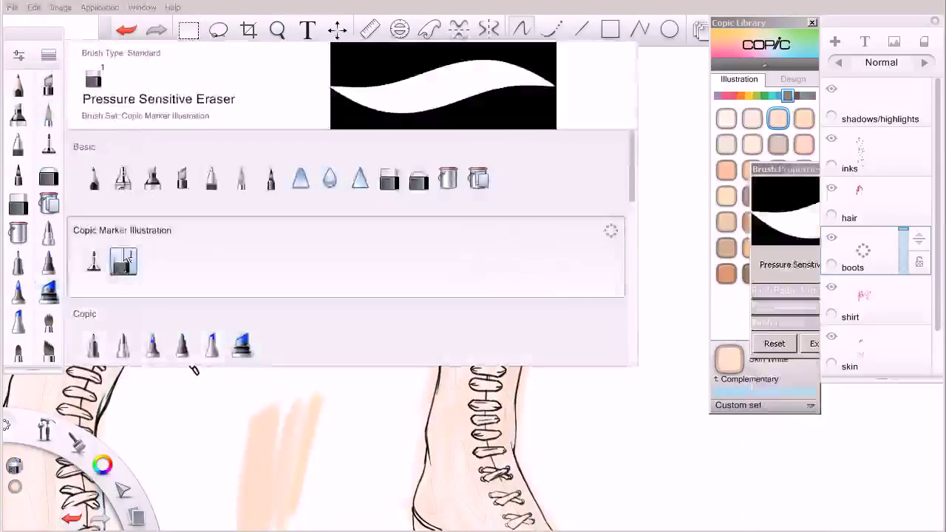
left_click(54, 59)
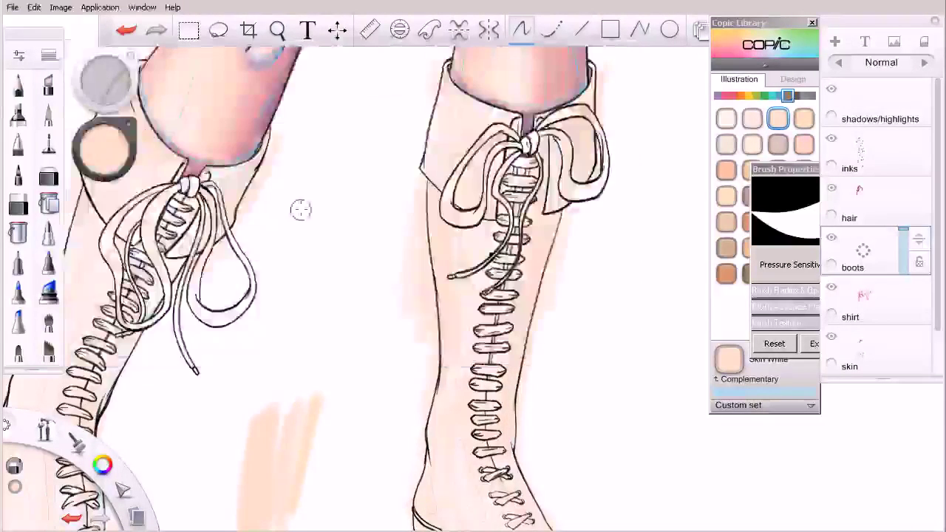
mouse_move(414, 272)
left_mouse_down()
mouse_move(400, 223)
mouse_move(412, 282)
mouse_move(416, 171)
mouse_move(430, 312)
mouse_move(419, 325)
mouse_move(432, 265)
mouse_move(419, 182)
mouse_move(415, 309)
mouse_move(405, 246)
mouse_move(392, 279)
left_mouse_up()
mouse_move(427, 345)
left_mouse_down()
mouse_move(426, 289)
mouse_move(416, 414)
mouse_move(399, 317)
left_mouse_up()
Check the right boot's edges for stray colour with the shadows/highlights layer hidden and shown again.
left_click(831, 90)
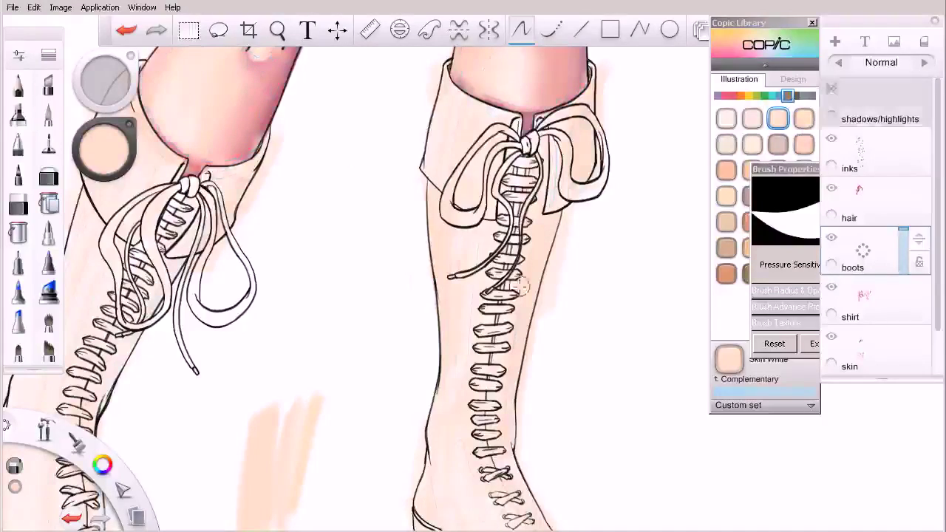
scroll(515, 298, "down", 1)
scroll(542, 235, "down", 1)
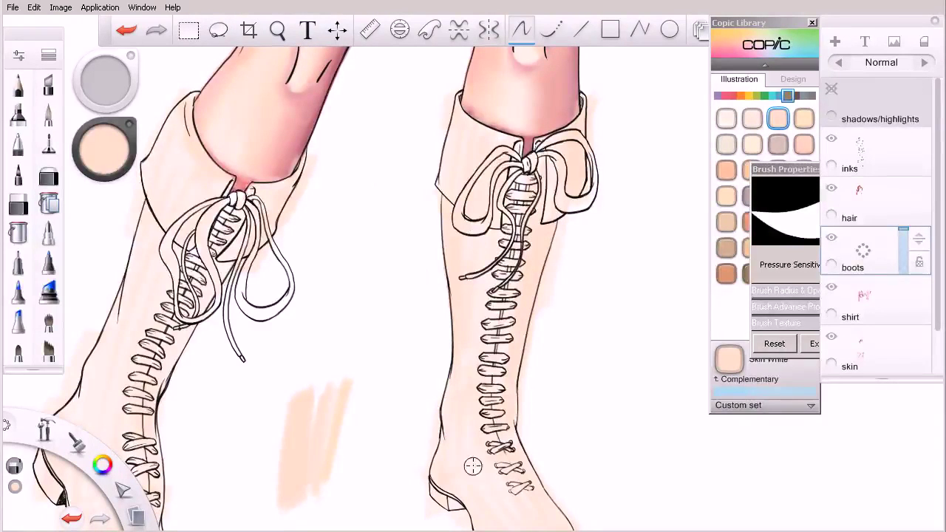
left_click(831, 89)
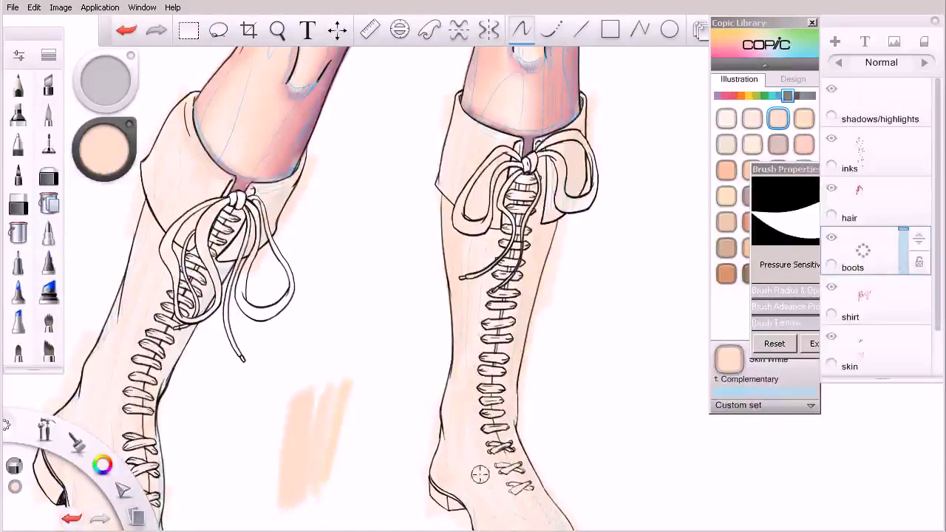
key("space")
mouse_move(588, 355)
left_mouse_down()
mouse_move(595, 378)
mouse_move(586, 346)
left_mouse_up()
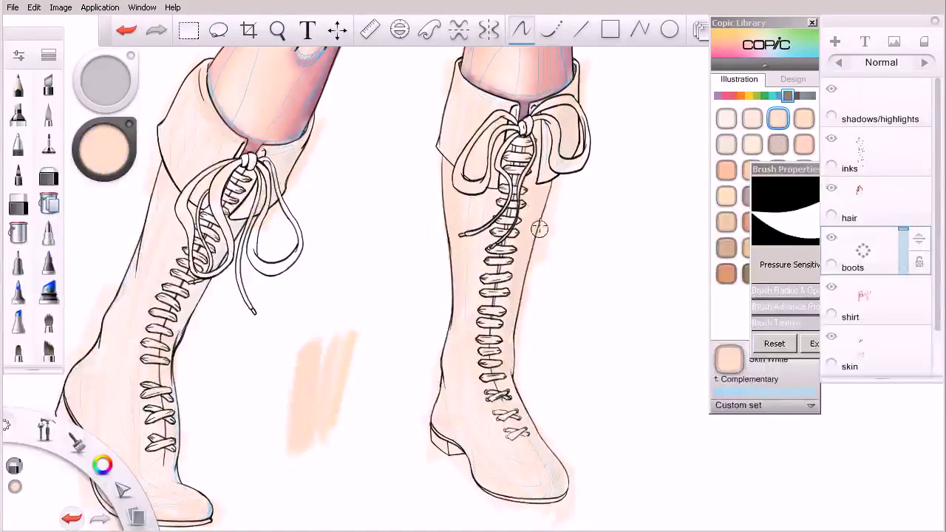
Pick the Copic Extra Broad marker in E13 Light Suntan and paint a test swatch beside the right boot.
key("space")
mouse_move(232, 341)
left_mouse_down()
mouse_move(317, 355)
mouse_move(376, 271)
left_mouse_up()
left_click(48, 292)
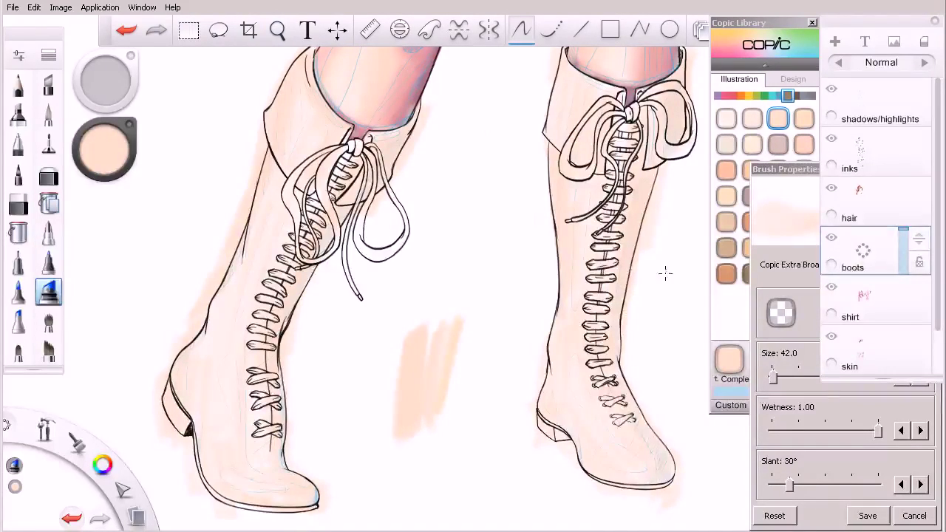
key("space")
left_click_drag(662, 304, 574, 355)
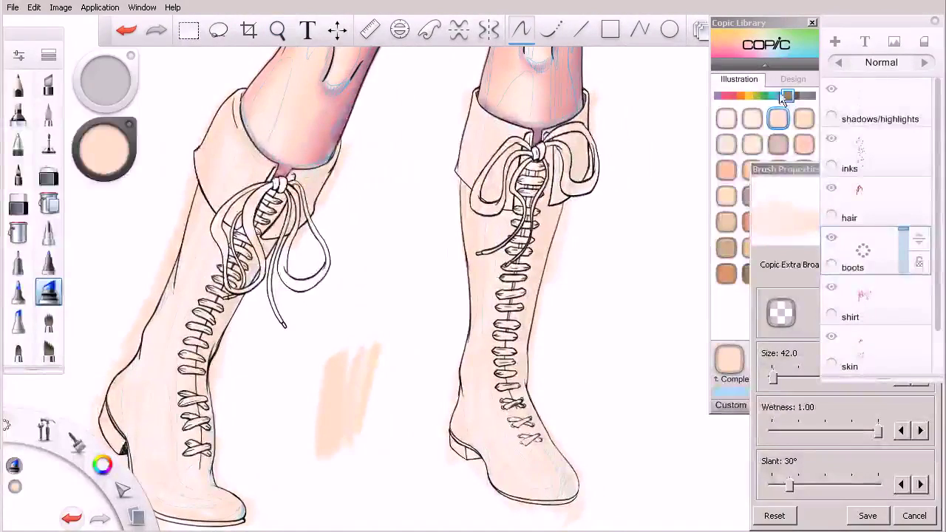
left_click(793, 124)
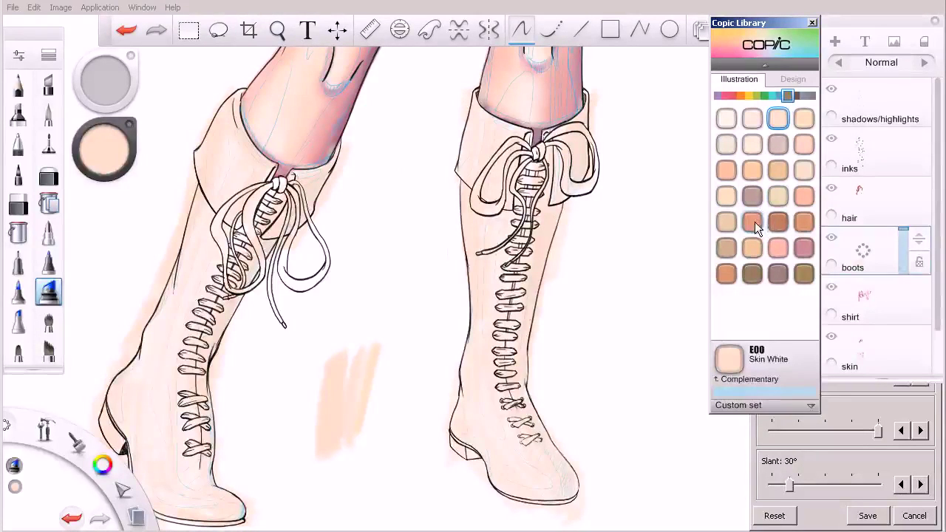
left_click(752, 222)
mouse_move(597, 304)
left_mouse_down()
mouse_move(605, 384)
mouse_move(612, 312)
left_mouse_up()
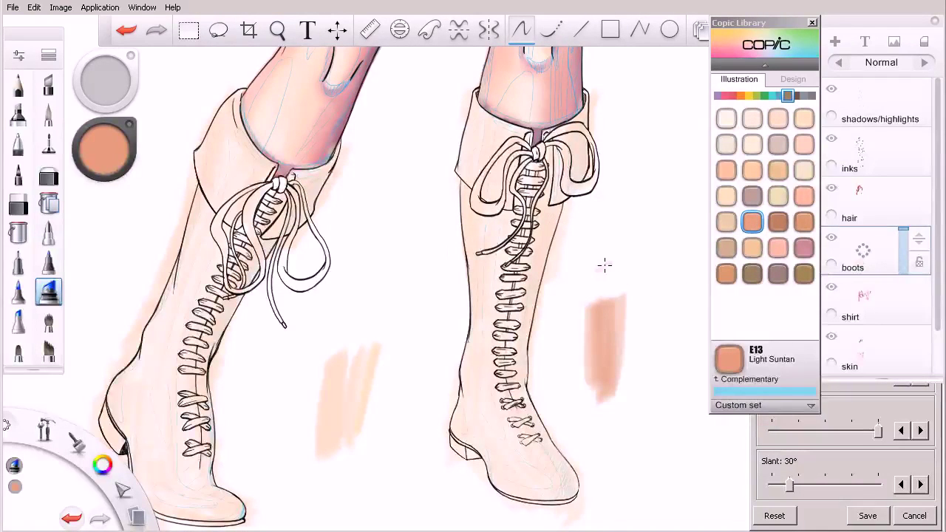
key("[")
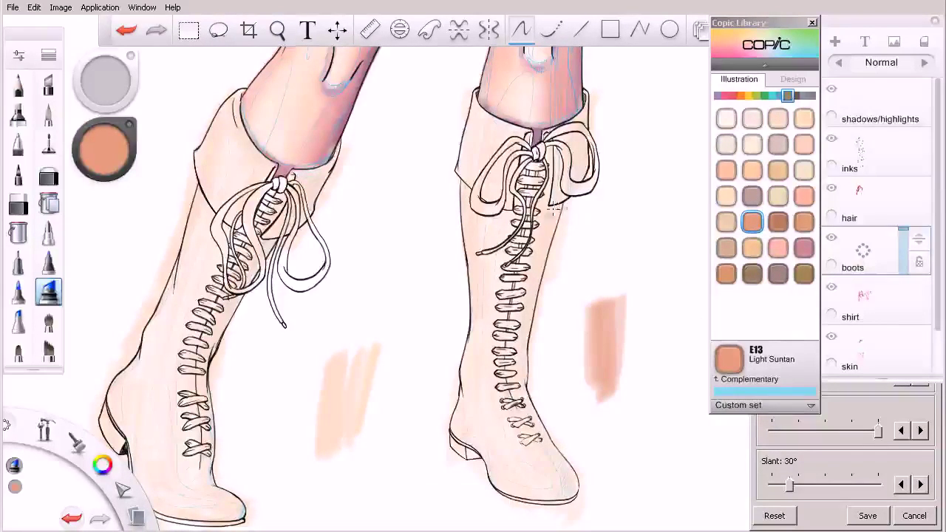
mouse_move(551, 215)
left_mouse_down()
mouse_move(537, 277)
mouse_move(534, 397)
left_mouse_up()
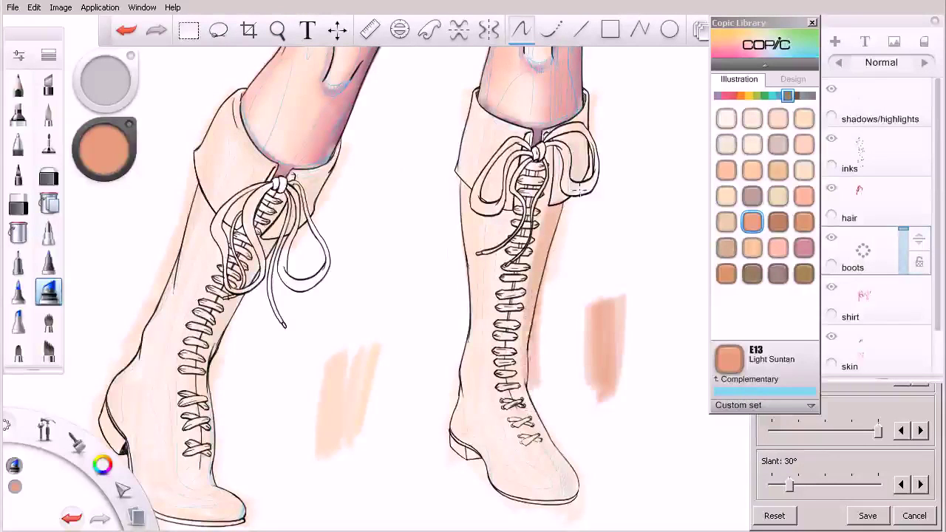
key("ctrl+z")
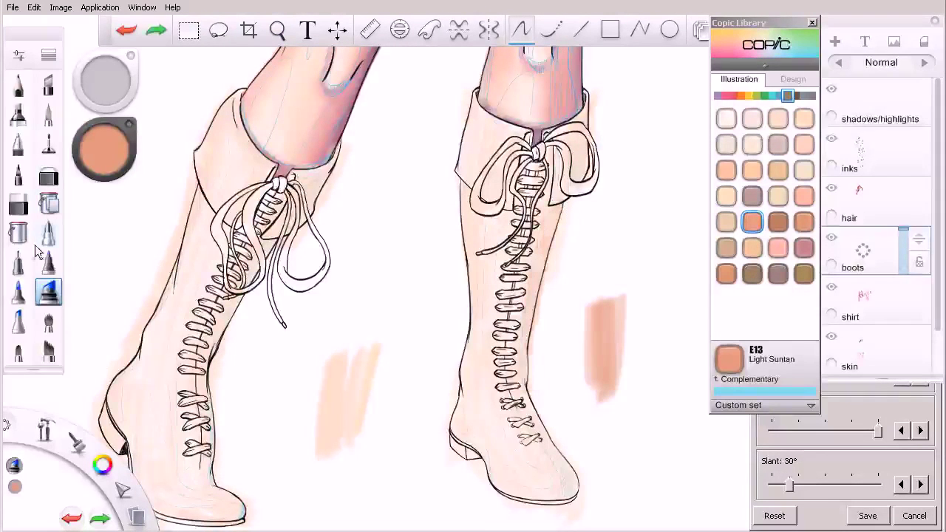
Switch to the narrower Copic marker, paint a thin test stroke beside the Light Suntan swatch and set the brush size to 30.
left_click(18, 322)
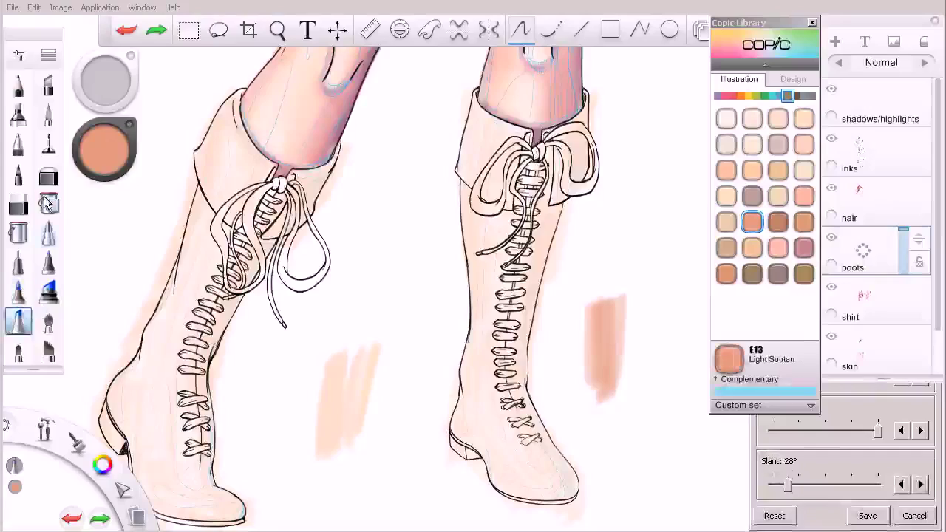
left_click(48, 55)
left_click(49, 59)
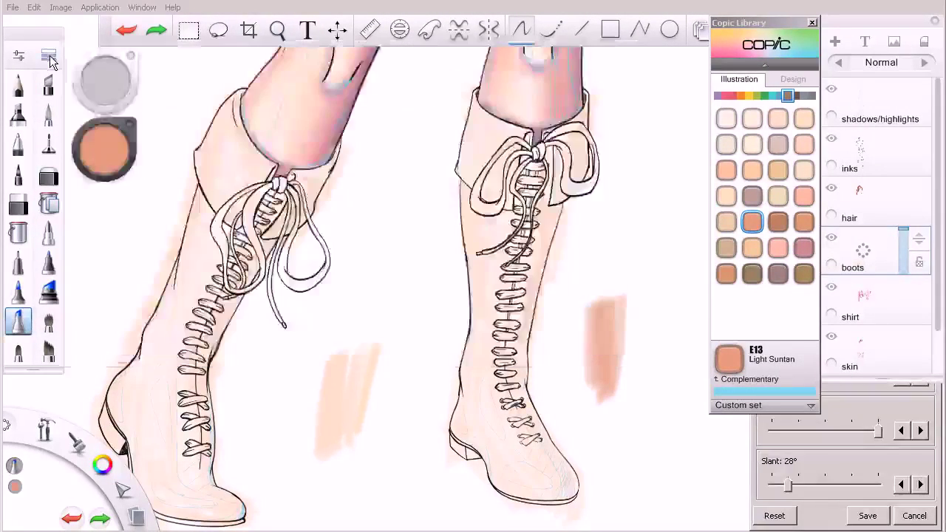
mouse_move(640, 374)
left_mouse_down()
mouse_move(631, 399)
mouse_move(621, 325)
left_mouse_up()
key("bracketright")
key("bracketright")
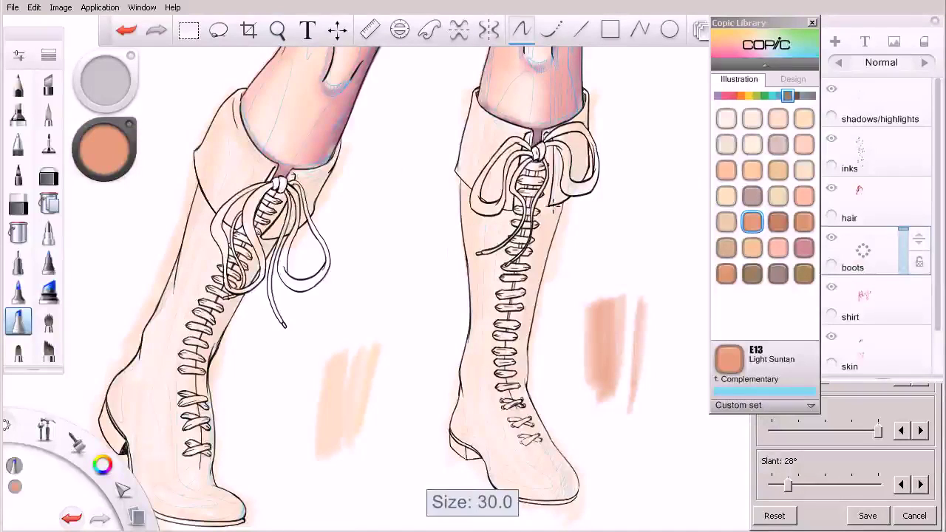
Shade the right boot's outer side in Light Suntan, along the shaft down to the toe and inside the bow loop.
mouse_move(555, 209)
left_mouse_down()
mouse_move(528, 324)
mouse_move(527, 396)
left_mouse_up()
mouse_move(548, 197)
left_mouse_down()
mouse_move(520, 343)
mouse_move(544, 429)
left_mouse_up()
mouse_move(527, 380)
left_mouse_down()
mouse_move(562, 474)
mouse_move(559, 502)
left_mouse_up()
mouse_move(561, 463)
left_mouse_down()
mouse_move(568, 502)
mouse_move(529, 384)
left_mouse_up()
mouse_move(583, 134)
left_mouse_down()
mouse_move(589, 175)
mouse_move(575, 180)
left_mouse_up()
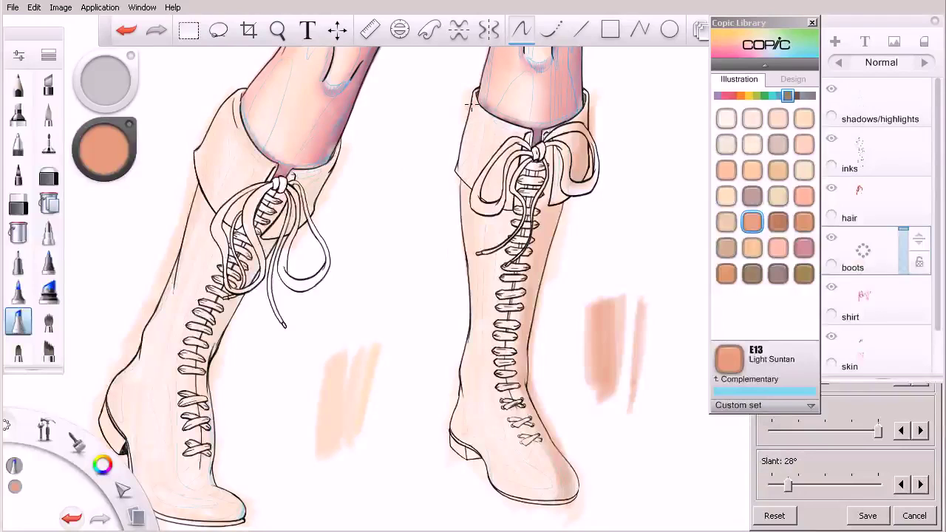
Shade the inner side of the right boot's cuff and shaft in Light Suntan, down towards the ankle.
mouse_move(471, 111)
left_mouse_down()
mouse_move(459, 179)
mouse_move(469, 201)
left_mouse_up()
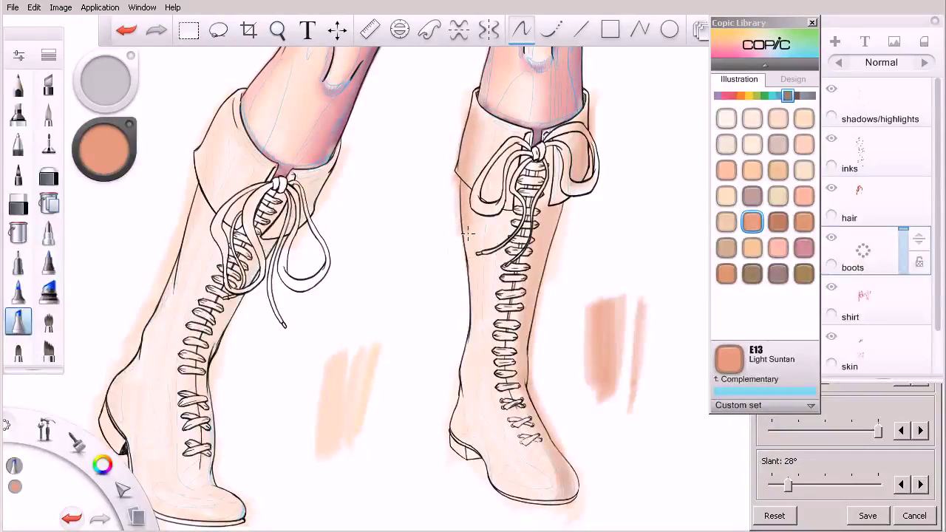
left_click_drag(467, 234, 456, 377)
left_click_drag(467, 180, 464, 332)
left_click_drag(485, 112, 472, 185)
Shade the front edge of the left boot in Light Suntan, from the cuff down along the laces to the ankle.
mouse_move(325, 175)
left_mouse_down()
mouse_move(291, 249)
mouse_move(309, 186)
left_mouse_up()
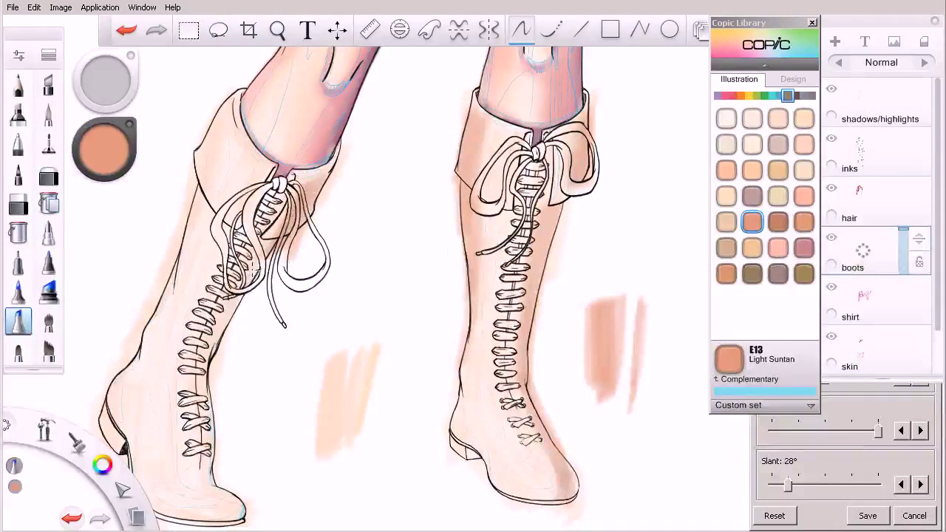
left_click_drag(216, 356, 214, 391)
left_click_drag(287, 218, 221, 344)
mouse_move(294, 206)
left_mouse_down()
mouse_move(345, 153)
mouse_move(325, 183)
mouse_move(337, 150)
mouse_move(299, 244)
left_mouse_up()
mouse_move(231, 315)
left_mouse_down()
mouse_move(208, 362)
mouse_move(207, 440)
mouse_move(213, 358)
left_mouse_up()
Shade the rear part of the left boot's cuff and the upper back of its shaft in Light Suntan.
key("space")
left_click_drag(284, 411, 386, 332)
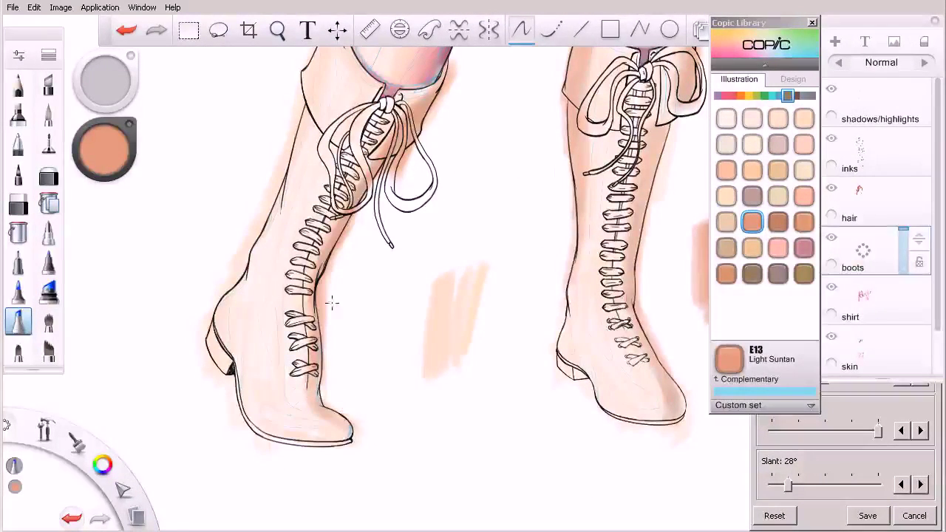
key("space")
mouse_move(351, 204)
left_mouse_down()
mouse_move(338, 210)
mouse_move(357, 318)
left_mouse_up()
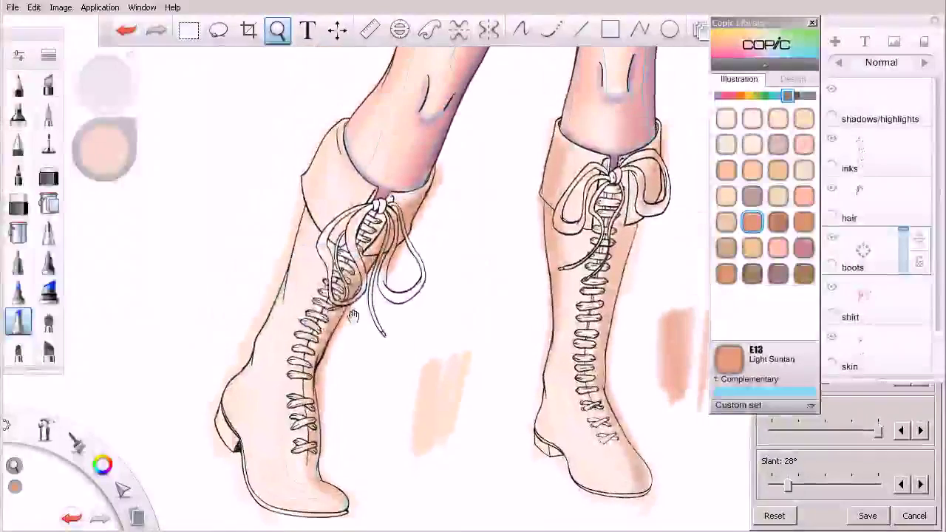
mouse_move(328, 152)
left_mouse_down()
mouse_move(302, 212)
mouse_move(335, 156)
mouse_move(322, 194)
left_mouse_up()
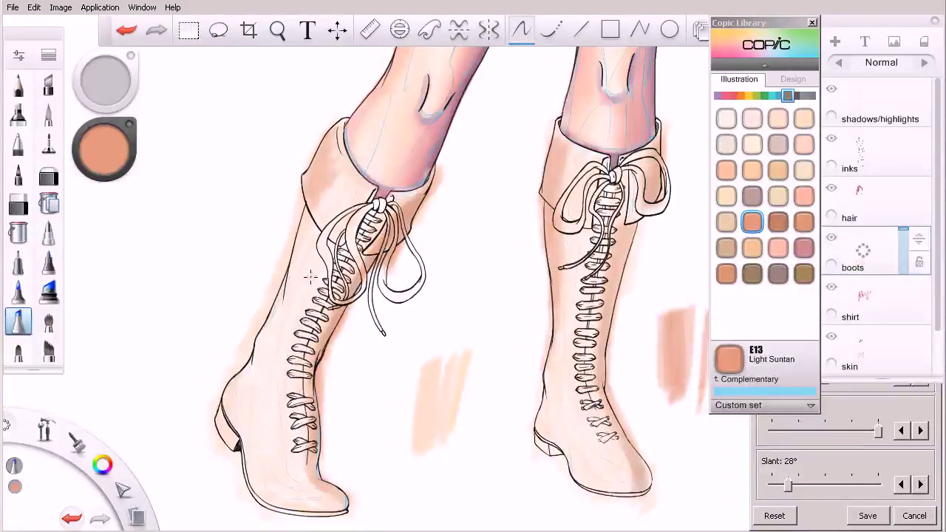
left_click_drag(342, 142, 330, 170)
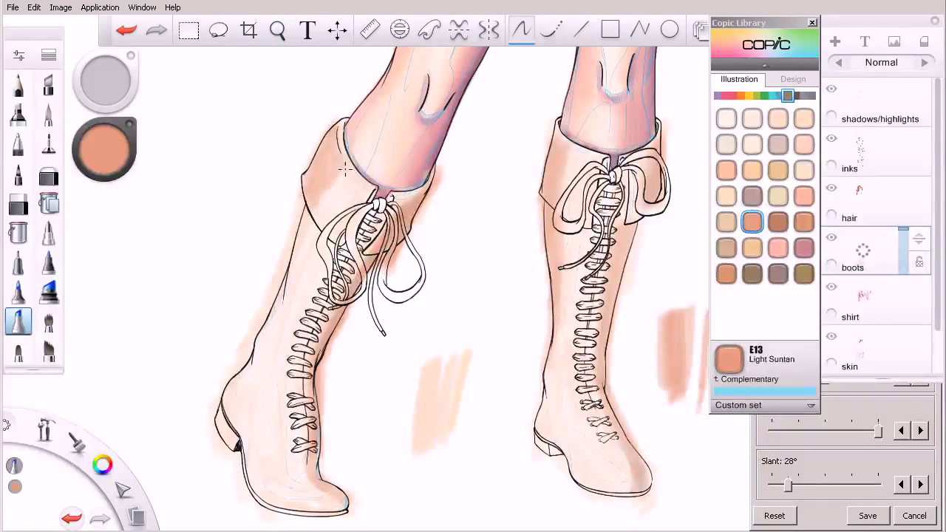
mouse_move(325, 138)
left_mouse_down()
mouse_move(304, 172)
mouse_move(309, 203)
mouse_move(285, 290)
left_mouse_up()
Undo the long stroke down the left boot's back and shade its heel and sole edge in Light Suntan.
mouse_move(312, 220)
left_mouse_down()
mouse_move(295, 238)
mouse_move(241, 389)
mouse_move(257, 524)
left_mouse_up()
key("ctrl+z")
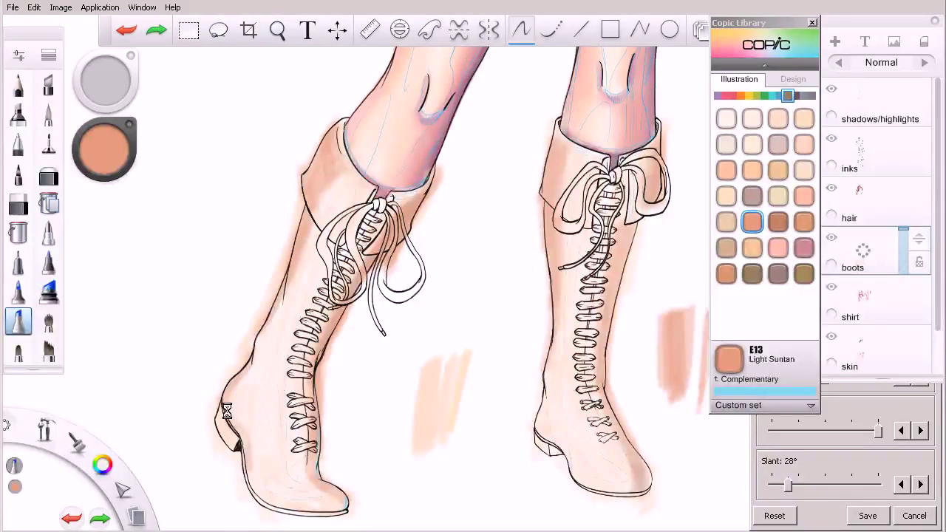
left_click_drag(232, 430, 249, 505)
mouse_move(238, 453)
left_mouse_down()
mouse_move(365, 490)
mouse_move(340, 490)
mouse_move(327, 514)
left_mouse_up()
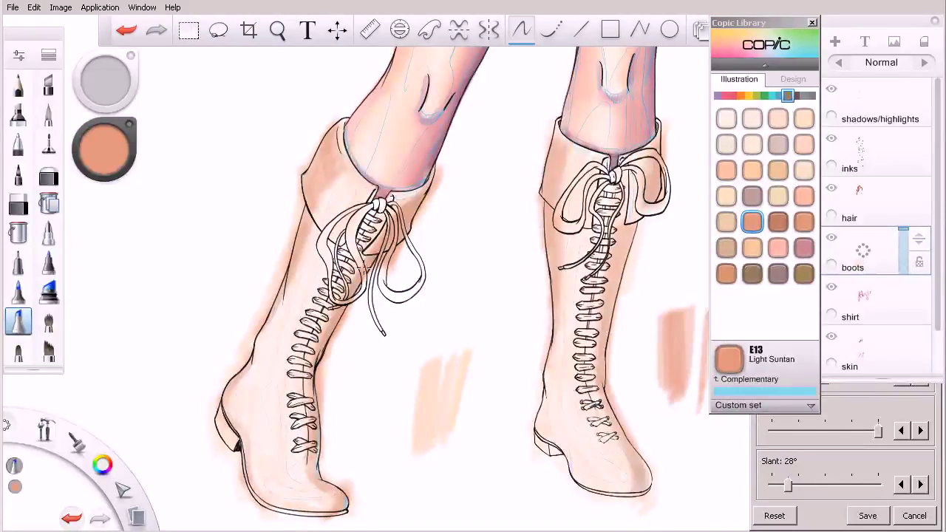
Show the darker brown swatches, paint a small Light Suntan test patch between the boots and erase spill along the left boot's front edge.
left_click(794, 94)
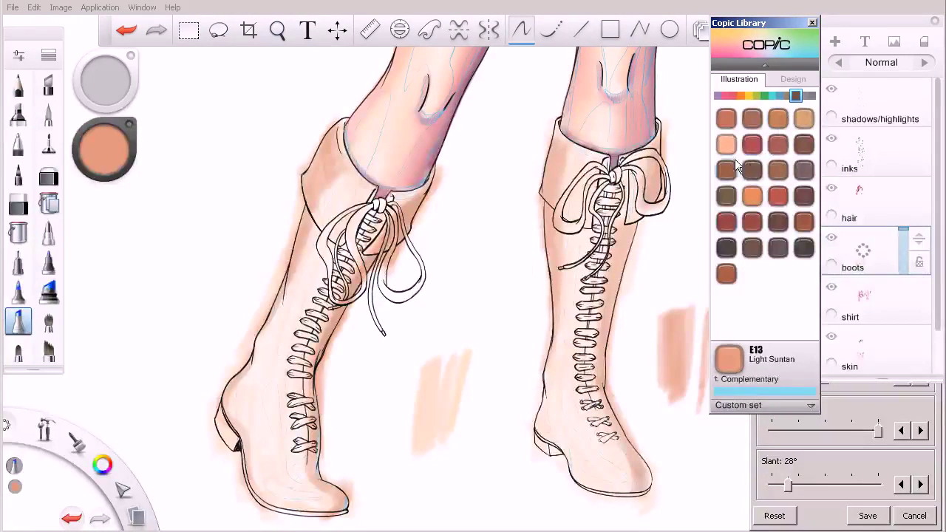
mouse_move(445, 332)
left_mouse_down()
mouse_move(460, 302)
mouse_move(451, 304)
left_mouse_up()
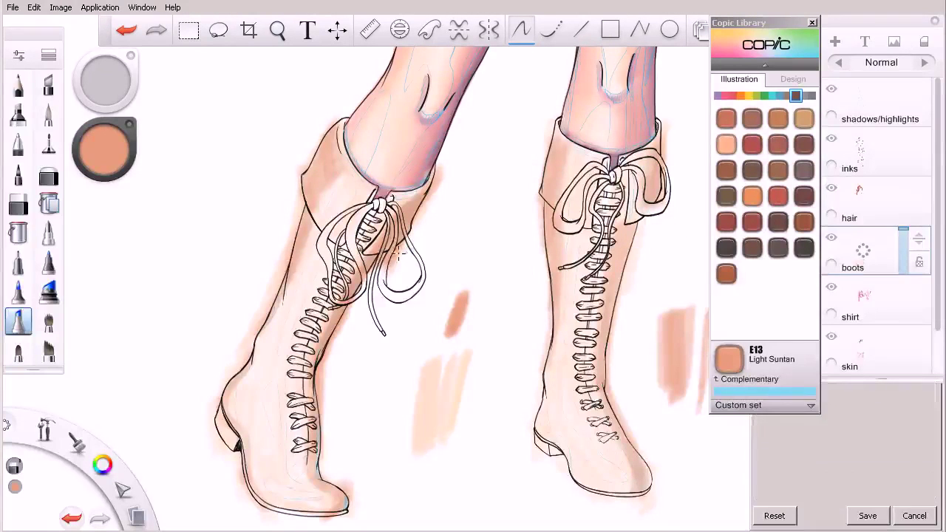
key("e")
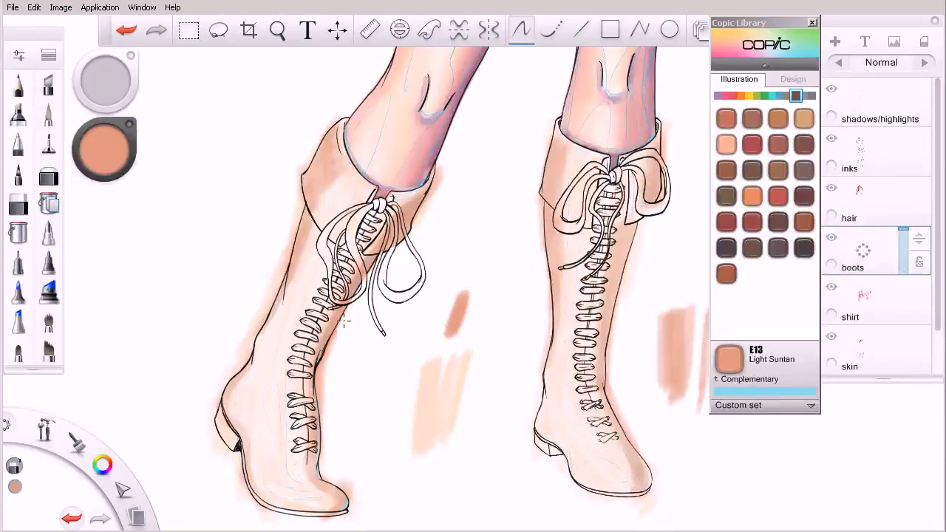
left_click_drag(326, 430, 327, 467)
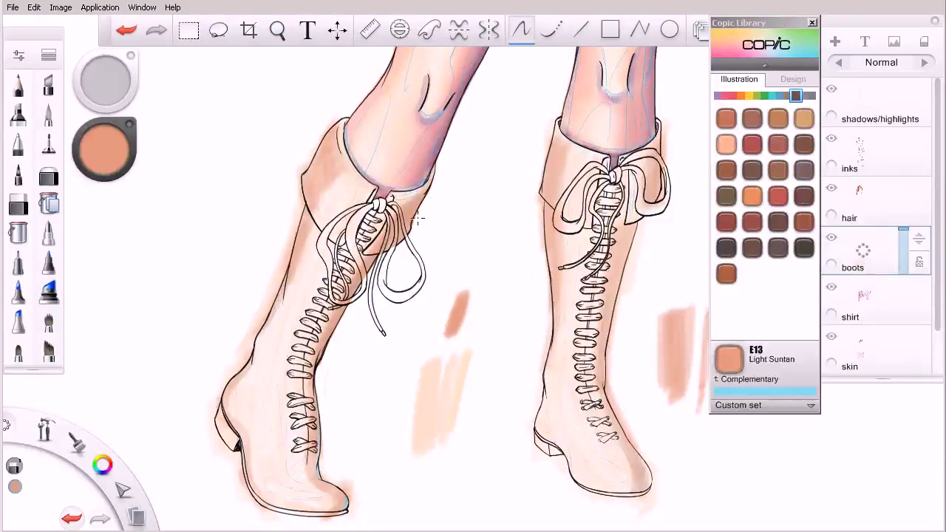
Pick E97 Deep Orange, paint test strokes around the Skin White swatch and shade the left boot's front edge.
left_click(751, 198)
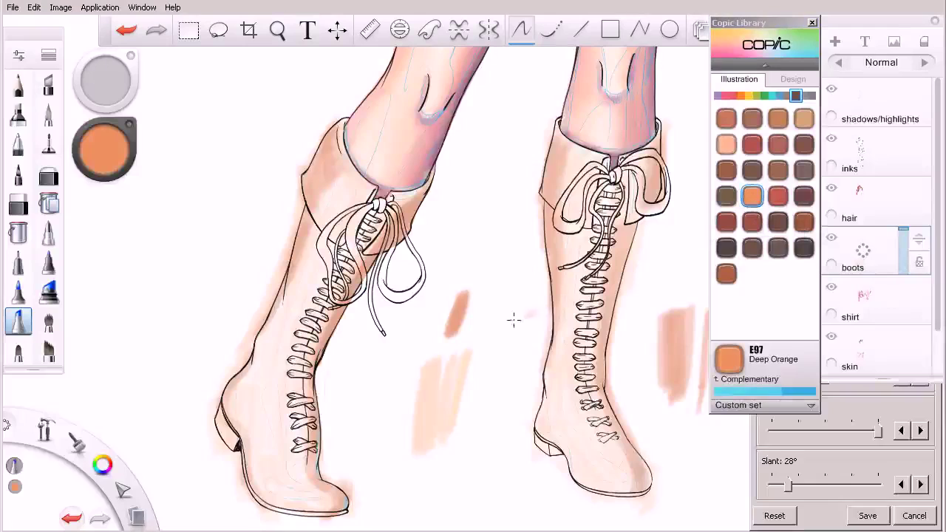
key("ctrl+b")
mouse_move(468, 348)
left_mouse_down()
mouse_move(461, 371)
mouse_move(475, 380)
mouse_move(471, 444)
mouse_move(488, 371)
mouse_move(480, 469)
left_mouse_up()
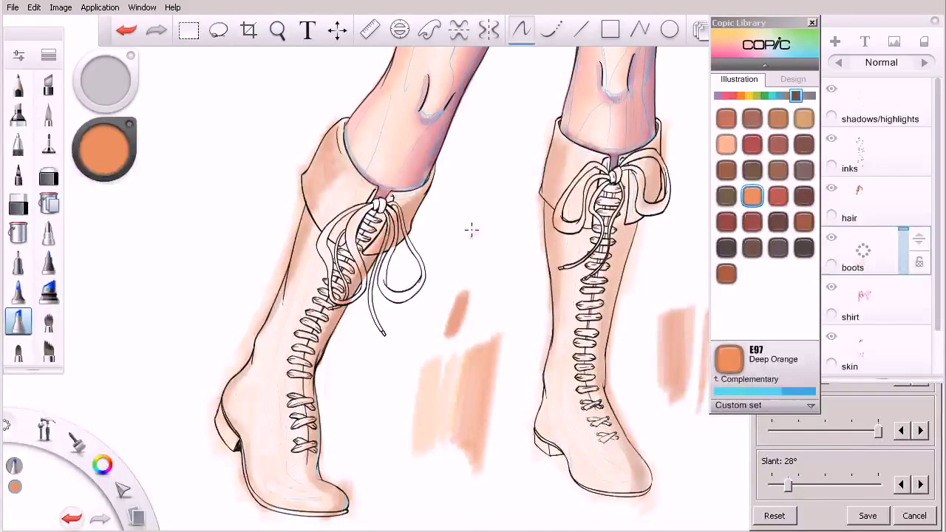
mouse_move(425, 375)
left_mouse_down()
mouse_move(396, 468)
mouse_move(412, 332)
left_mouse_up()
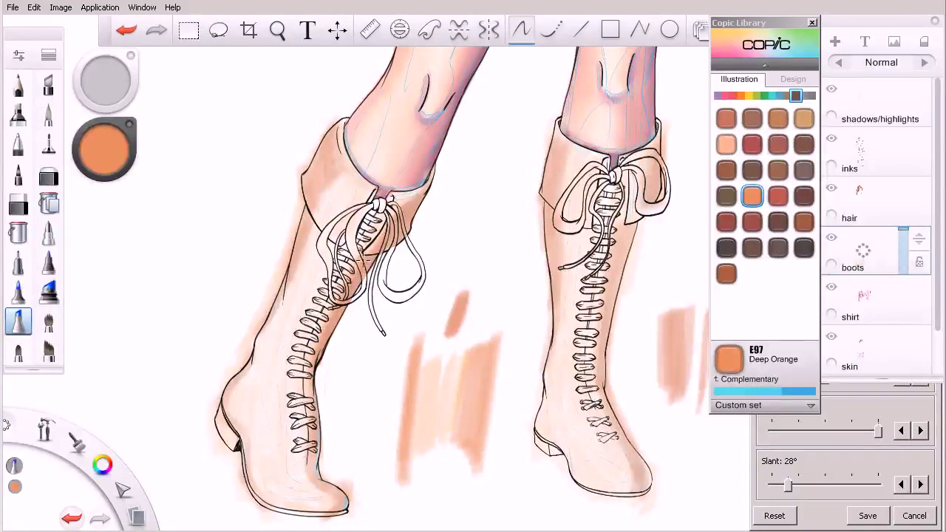
left_click_drag(319, 426, 322, 464)
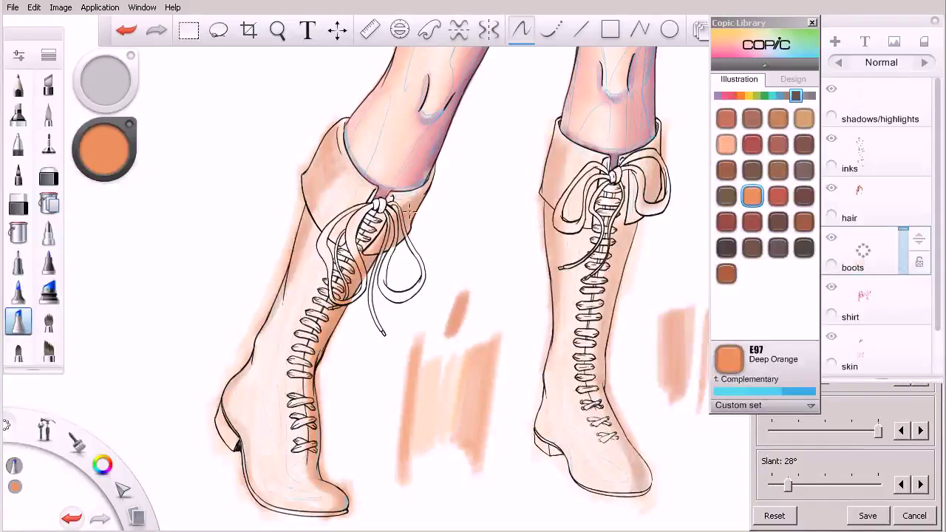
Pick E08 Brown, paint a test stroke and deepen the shadow on the left boot's front cuff and upper shaft.
left_click(777, 195)
mouse_move(478, 281)
left_mouse_down()
mouse_move(464, 341)
mouse_move(456, 287)
left_mouse_up()
left_click_drag(427, 195, 394, 256)
left_click_drag(412, 210, 379, 255)
left_click_drag(355, 285, 324, 346)
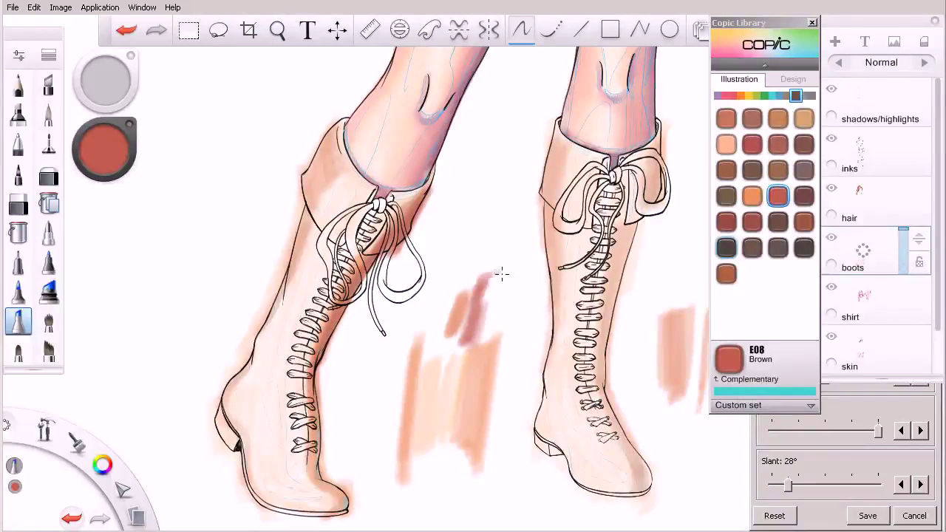
Paint comparison swatches between the boots in an ochre brown and in E15 Dark Suntan.
left_click(777, 118)
mouse_move(509, 280)
left_mouse_down()
mouse_move(494, 318)
mouse_move(504, 330)
left_mouse_up()
left_click(725, 118)
mouse_move(494, 266)
left_mouse_down()
mouse_move(500, 249)
mouse_move(489, 319)
left_mouse_up()
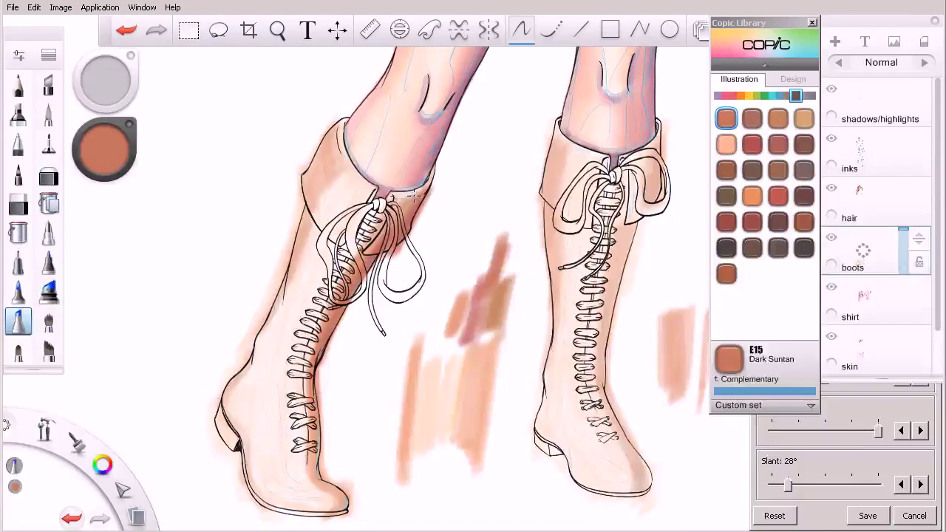
Shade the front flap of the left boot's cuff, around the bow knot, in E15 Dark Suntan.
key("space")
left_click_drag(388, 215, 451, 219)
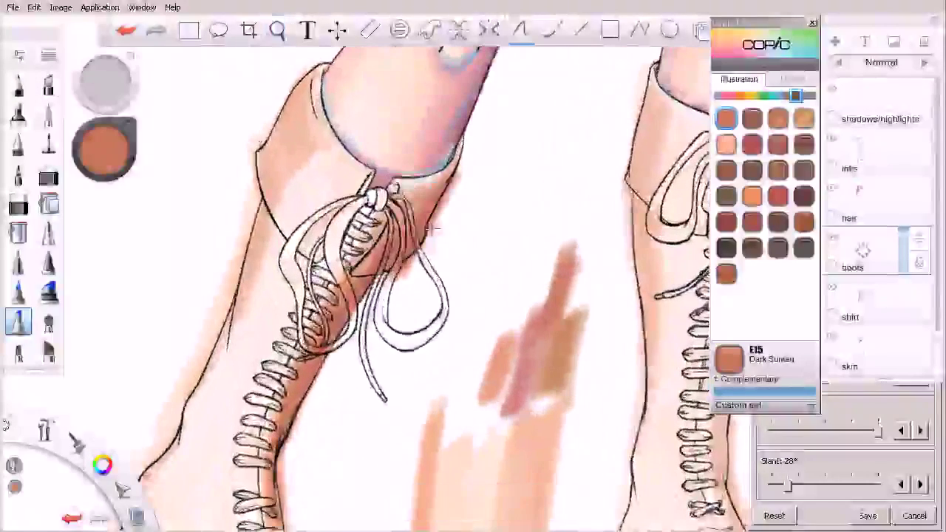
key("ctrl+z")
key("space")
left_click_drag(398, 344, 420, 321)
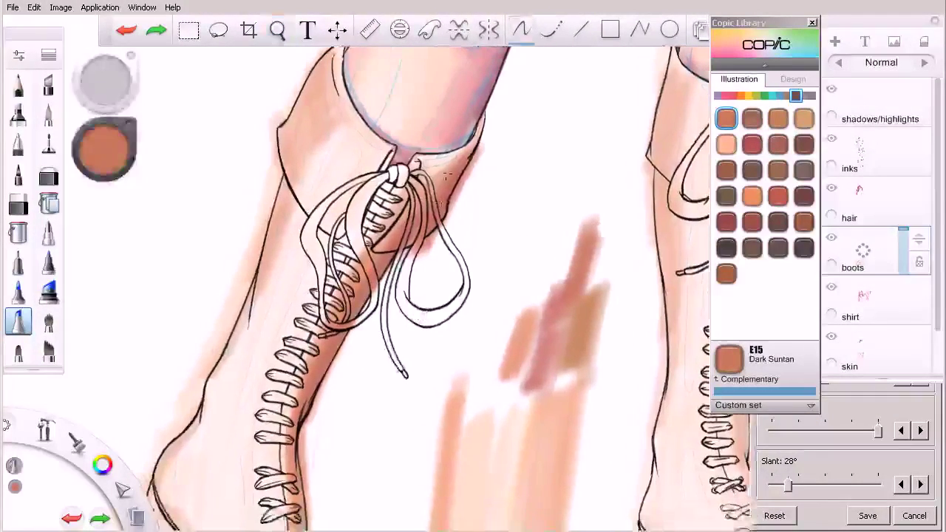
left_click_drag(424, 180, 427, 174)
left_click_drag(477, 146, 480, 131)
mouse_move(441, 157)
left_mouse_down()
mouse_move(438, 149)
mouse_move(406, 182)
left_mouse_up()
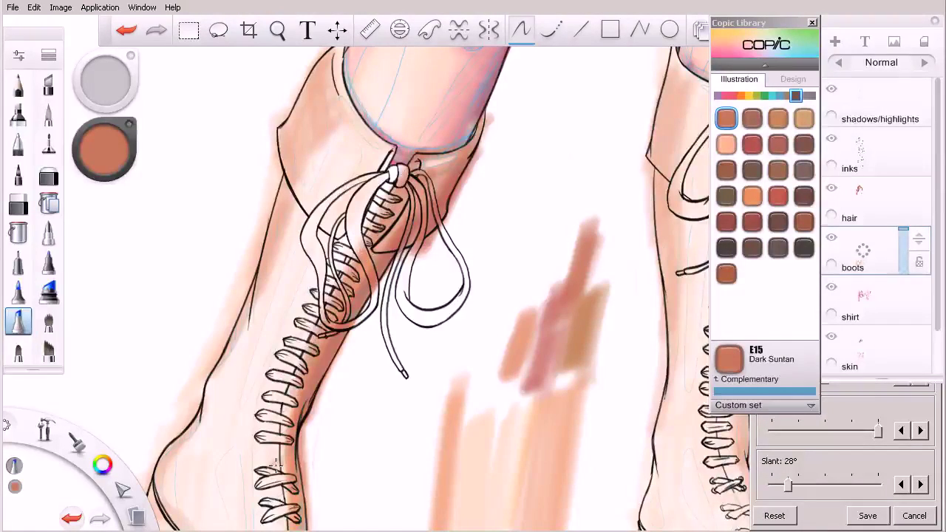
Shade the left boot's front edge in Dark Suntan, from the laced shaft over the ankle to the toe.
left_click_drag(350, 333, 299, 432)
key("space")
mouse_move(404, 360)
left_mouse_down()
mouse_move(382, 373)
mouse_move(406, 414)
mouse_move(446, 331)
left_mouse_up()
left_click_drag(340, 334, 338, 498)
key("space")
mouse_move(443, 373)
left_mouse_down()
mouse_move(432, 392)
mouse_move(460, 381)
left_mouse_up()
mouse_move(364, 299)
left_mouse_down()
mouse_move(368, 434)
mouse_move(382, 452)
left_mouse_up()
left_click_drag(380, 324, 378, 419)
mouse_move(379, 345)
left_mouse_down()
mouse_move(374, 432)
mouse_move(388, 469)
mouse_move(403, 431)
mouse_move(390, 473)
mouse_move(384, 479)
mouse_move(380, 466)
mouse_move(375, 484)
mouse_move(391, 437)
mouse_move(407, 473)
left_mouse_up()
Pick E09 Burnt Sienna and deepen the shadow along the left boot's front shaft and outer cuff edge.
left_click(725, 222)
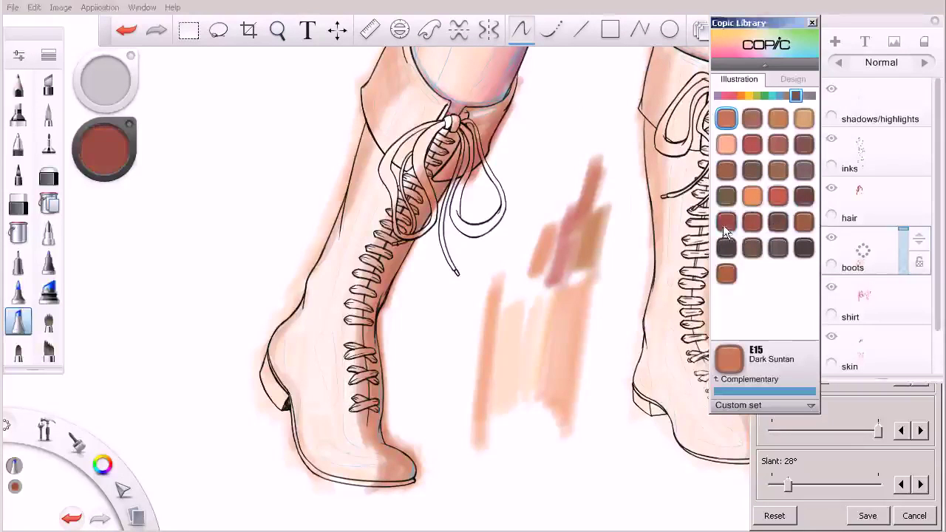
left_click_drag(403, 262, 384, 300)
left_click_drag(418, 224, 375, 344)
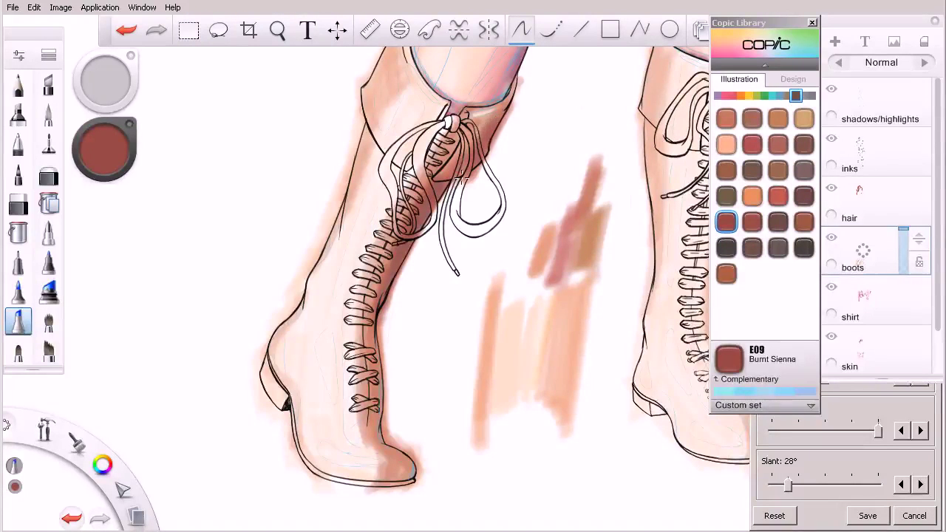
left_click_drag(505, 111, 501, 126)
Erase the colour spill along the left boot's outer cuff edge, front shaft and toe.
key("e")
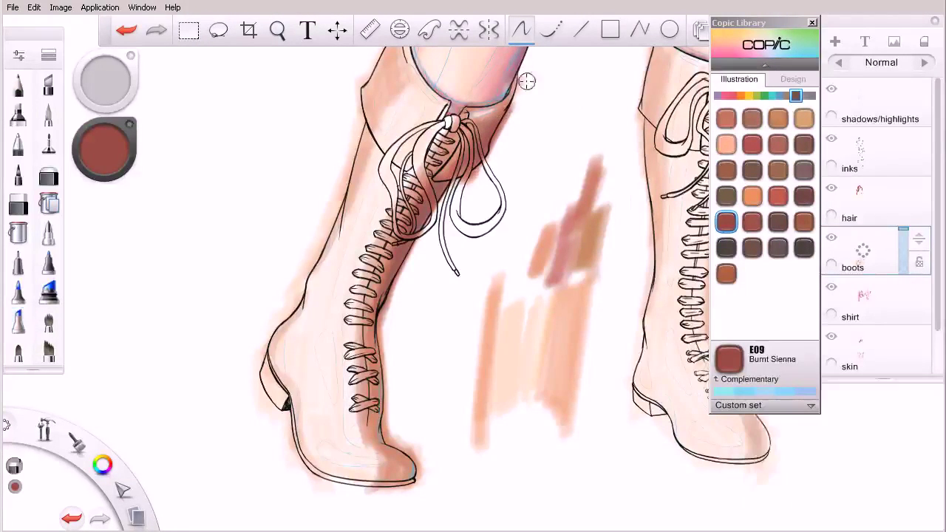
left_click_drag(521, 75, 506, 120)
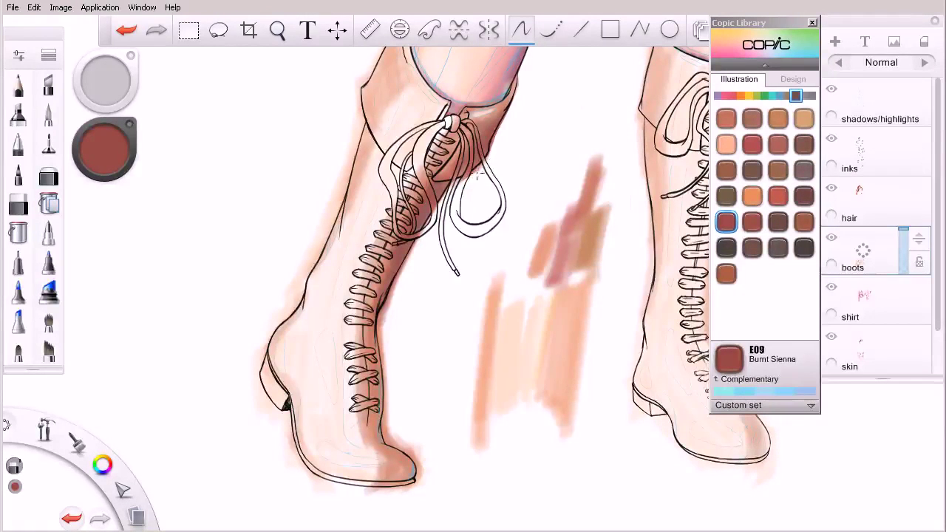
left_click_drag(407, 261, 383, 353)
left_click_drag(385, 425, 420, 477)
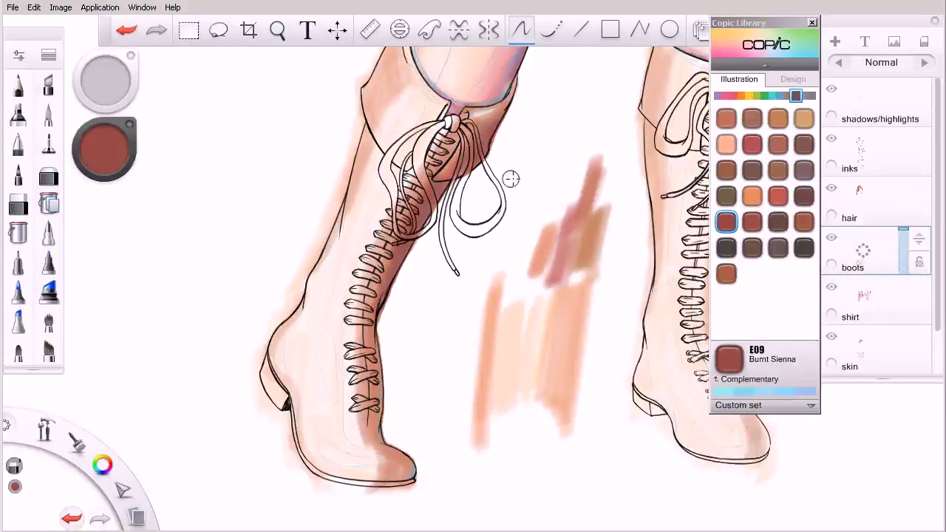
Shade the back of the left boot's cuff in E95 Flesh Pink, hiding the shadows/highlights layer meanwhile and showing it again.
left_click(832, 88)
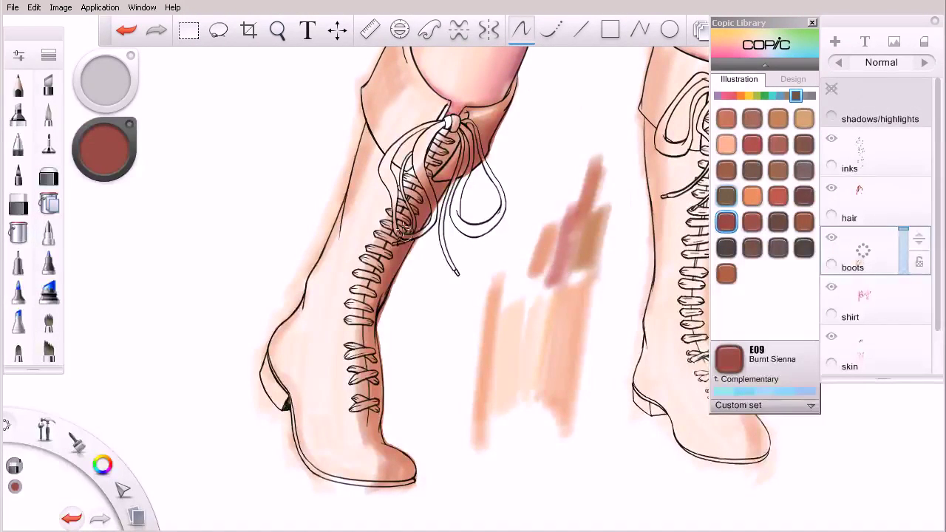
key("space")
left_click_drag(562, 267, 573, 295)
left_click(726, 144)
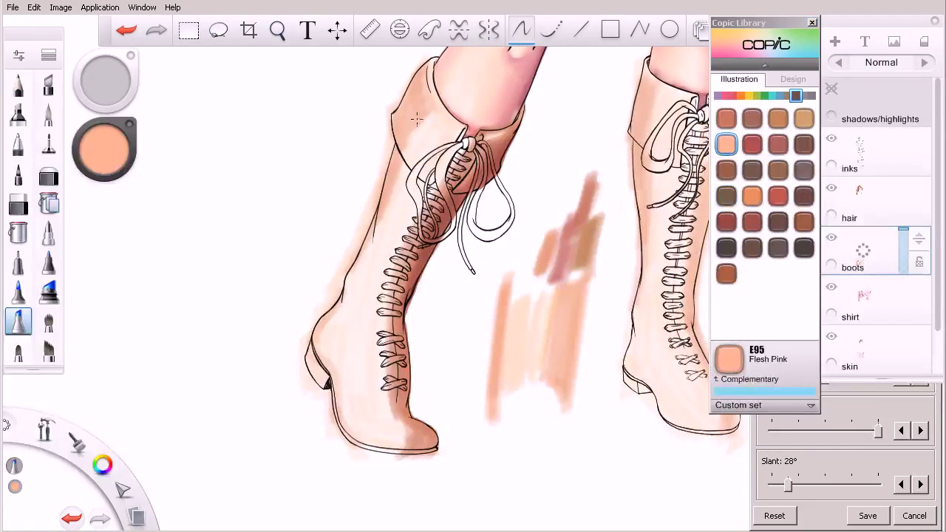
left_click_drag(425, 67, 386, 156)
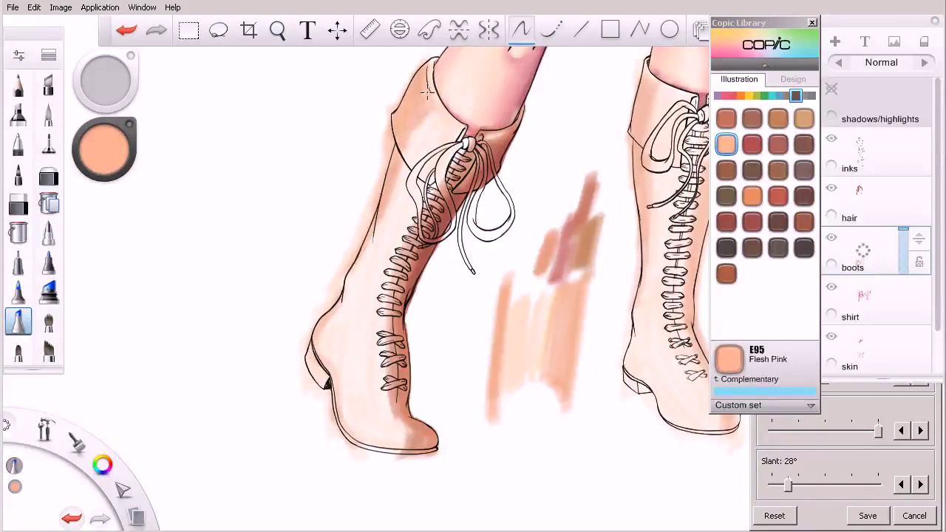
left_click(833, 89)
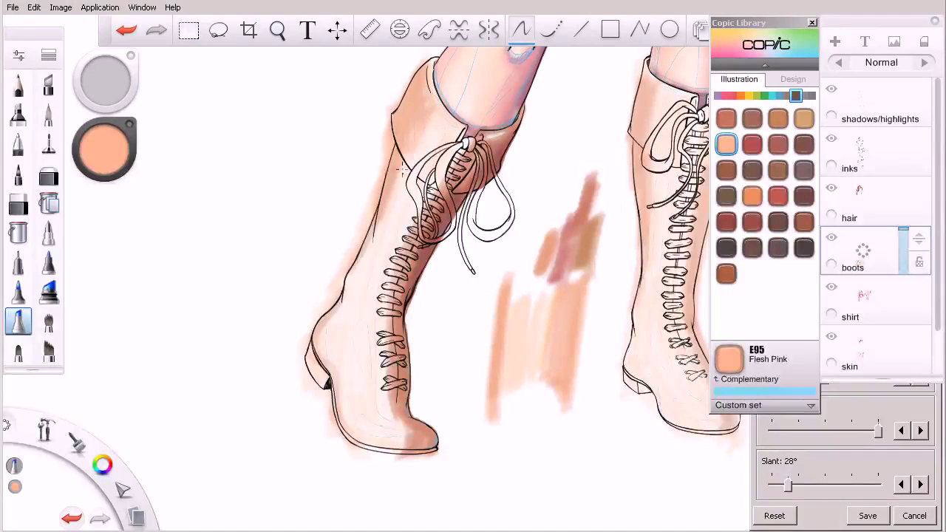
mouse_move(349, 316)
left_mouse_down()
mouse_move(386, 200)
mouse_move(327, 334)
mouse_move(339, 360)
mouse_move(350, 268)
mouse_move(329, 332)
mouse_move(332, 383)
left_mouse_up()
key("ctrl+z")
key("ctrl+z")
Shade the left boot's heel area, sole side and toe in Flesh Pink.
left_click_drag(349, 277, 334, 373)
mouse_move(337, 299)
left_mouse_down()
mouse_move(339, 369)
mouse_move(354, 376)
mouse_move(351, 403)
mouse_move(337, 380)
mouse_move(364, 443)
mouse_move(362, 430)
left_mouse_up()
mouse_move(420, 434)
left_mouse_down()
mouse_move(361, 393)
mouse_move(379, 417)
mouse_move(411, 422)
left_mouse_up()
Extend the Flesh Pink shading up the left boot's shaft beside the lacing and around the ankle, undoing one stray stroke.
mouse_move(372, 287)
left_mouse_down()
mouse_move(373, 380)
mouse_move(363, 387)
mouse_move(358, 297)
left_mouse_up()
left_click_drag(396, 232, 391, 208)
key("ctrl+z")
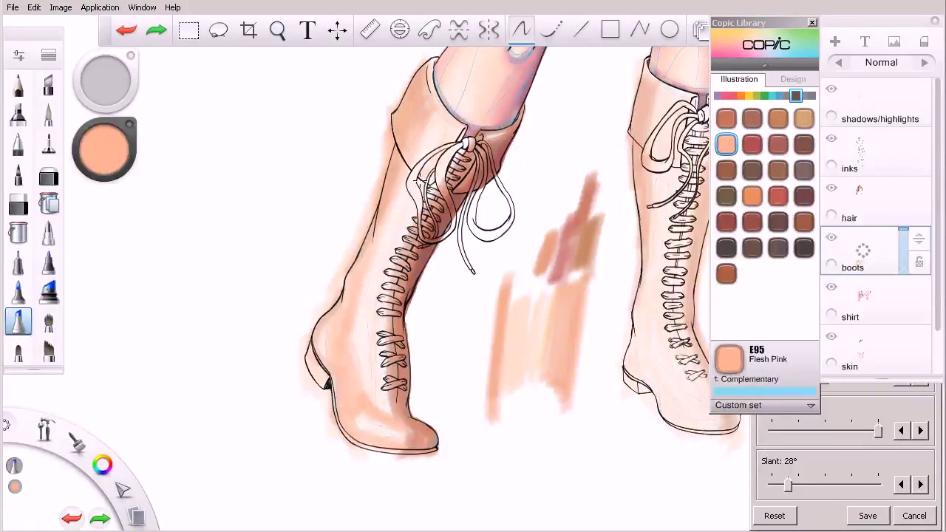
left_click_drag(392, 259, 436, 169)
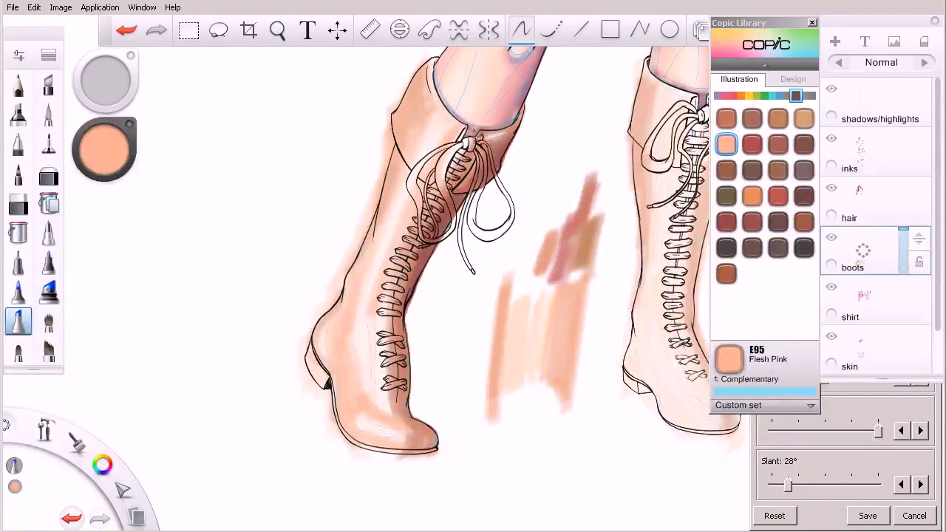
mouse_move(371, 330)
left_mouse_down()
mouse_move(382, 404)
mouse_move(382, 309)
mouse_move(391, 414)
mouse_move(382, 334)
mouse_move(393, 393)
mouse_move(379, 377)
mouse_move(370, 392)
mouse_move(345, 334)
left_mouse_up()
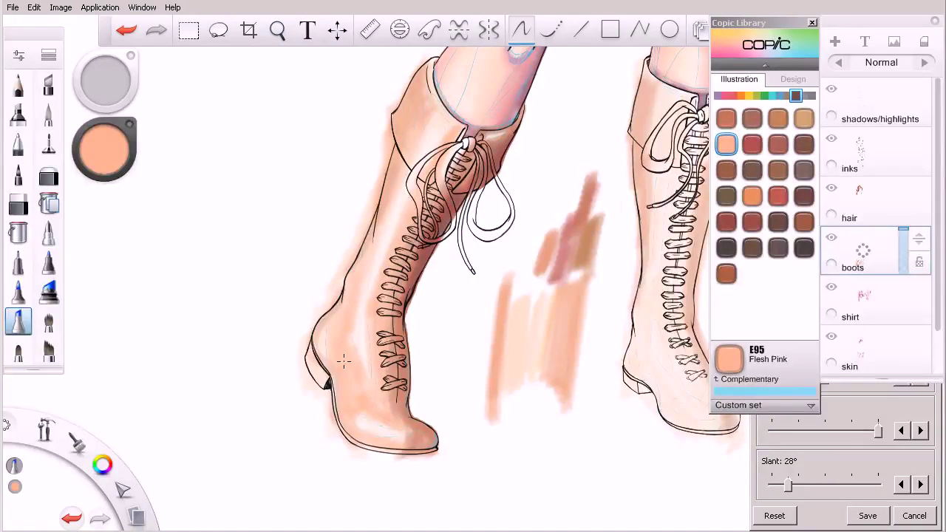
Turn on Colorless Blender mode for the Copic Medium Broad Nib and soften the highlight on the left boot's toe.
left_click(872, 414)
left_click(920, 312)
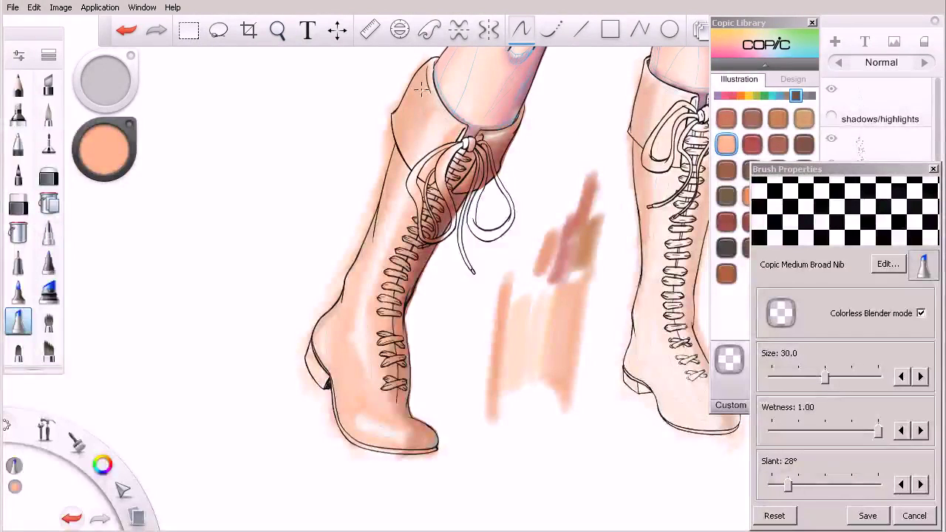
mouse_move(376, 411)
left_mouse_down()
mouse_move(345, 415)
mouse_move(398, 449)
mouse_move(421, 442)
left_mouse_up()
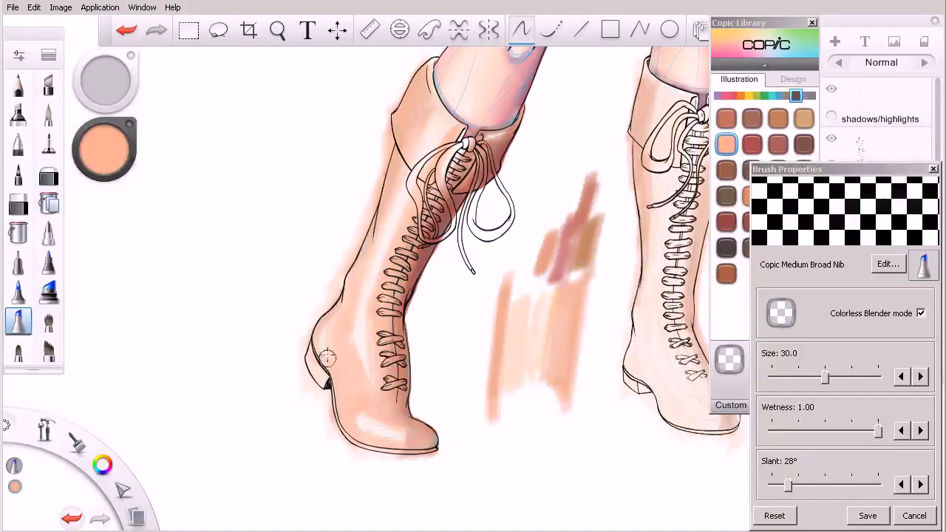
Erase the colour spill behind the left boot, from the cuff down the shaft to the heel and sole.
key("e")
mouse_move(387, 121)
left_mouse_down()
mouse_move(367, 216)
mouse_move(331, 283)
left_mouse_up()
mouse_move(382, 126)
left_mouse_down()
mouse_move(339, 290)
mouse_move(297, 354)
left_mouse_up()
mouse_move(325, 280)
left_mouse_down()
mouse_move(301, 396)
mouse_move(327, 401)
mouse_move(328, 426)
left_mouse_up()
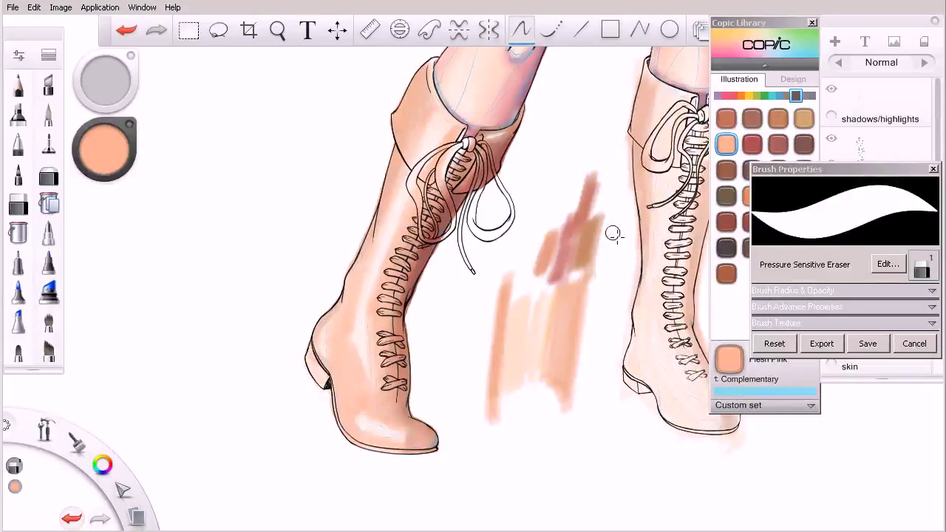
Pick E07 Light Mahogany, turn off Colorless Blender mode and paint a test swatch between the boots.
key("b")
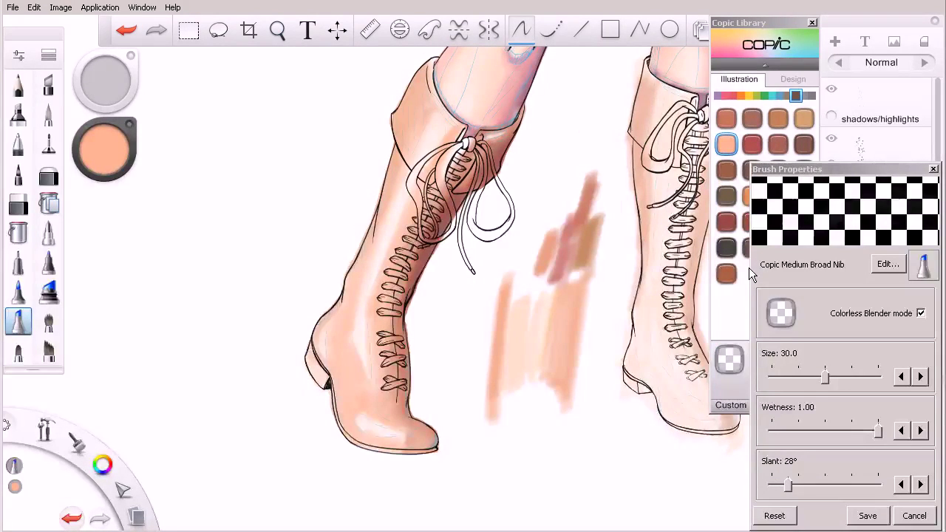
left_click(752, 146)
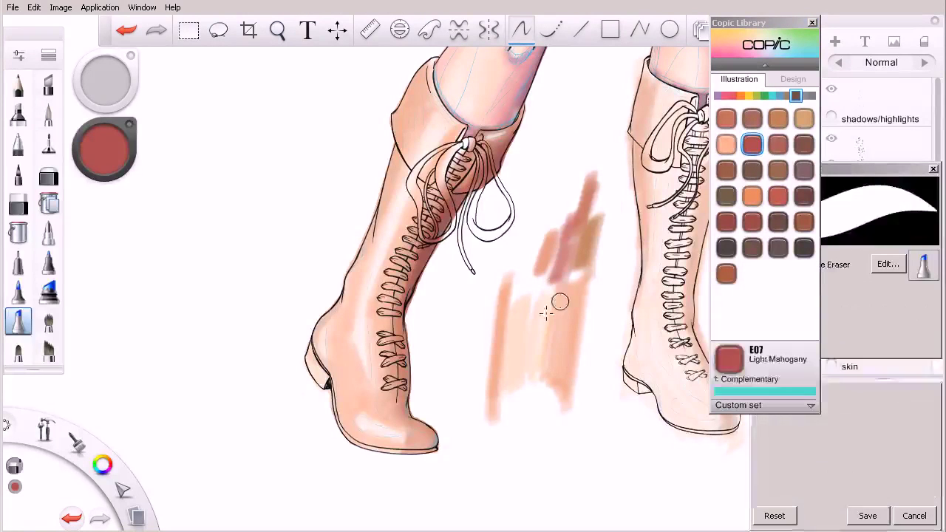
left_click(919, 313)
mouse_move(595, 273)
left_mouse_down()
mouse_move(606, 259)
mouse_move(576, 399)
left_mouse_up()
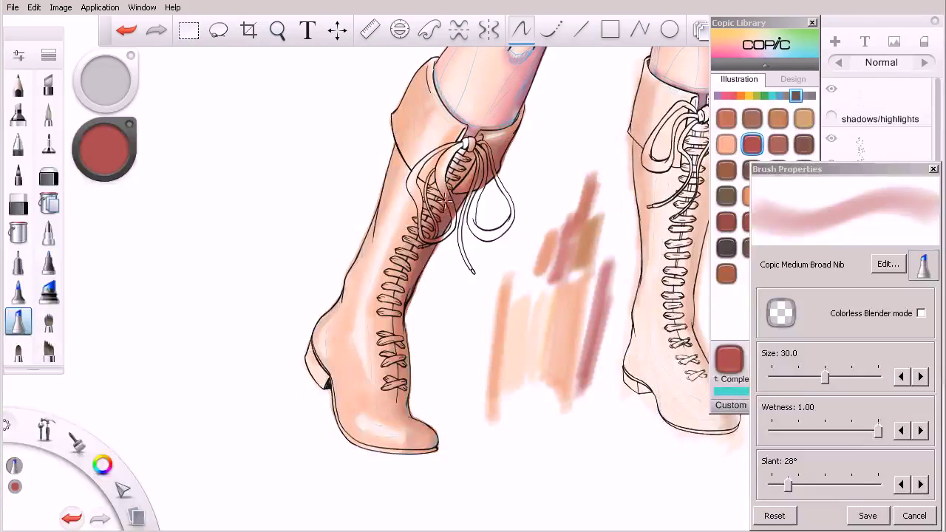
Shade the left boot's laced front in Light Mahogany and erase the spill beyond its front edge.
mouse_move(424, 230)
left_mouse_down()
mouse_move(404, 350)
mouse_move(394, 300)
mouse_move(398, 365)
mouse_move(423, 221)
mouse_move(393, 352)
left_mouse_up()
left_click_drag(402, 406, 427, 248)
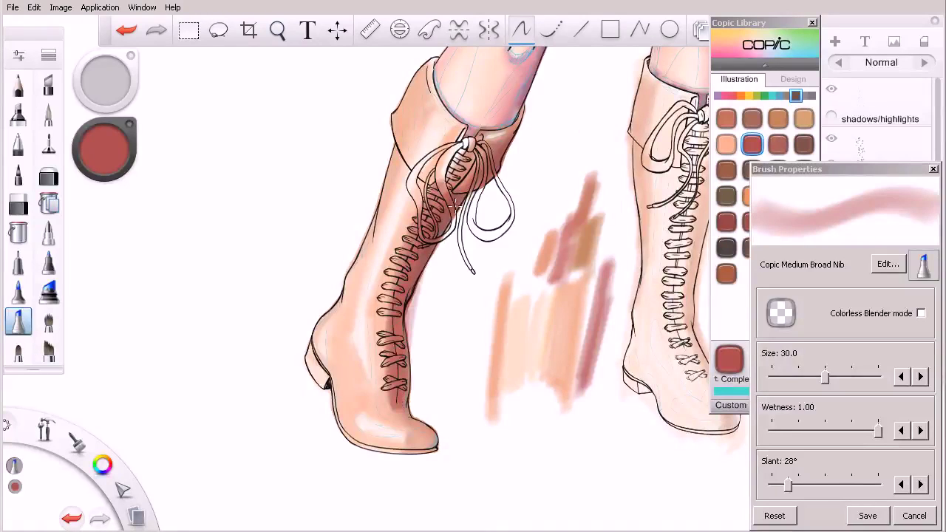
key("e")
mouse_move(414, 341)
left_mouse_down()
mouse_move(412, 297)
mouse_move(435, 257)
mouse_move(412, 316)
mouse_move(411, 360)
left_mouse_up()
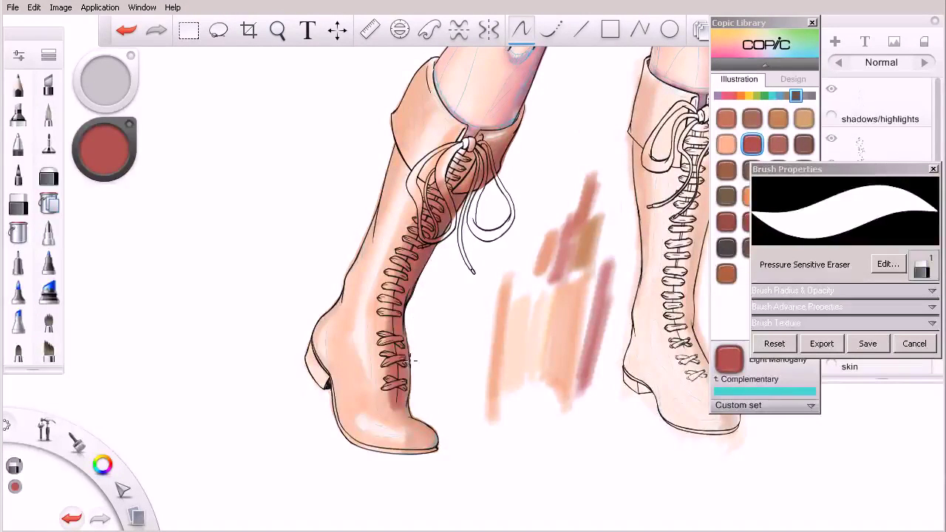
Shade the left boot's instep and toe in Light Mahogany and deepen the strip along the lacing.
key("e")
mouse_move(388, 397)
left_mouse_down()
mouse_move(434, 448)
mouse_move(408, 407)
mouse_move(429, 448)
mouse_move(415, 422)
left_mouse_up()
mouse_move(384, 377)
left_mouse_down()
mouse_move(393, 418)
mouse_move(429, 434)
left_mouse_up()
mouse_move(416, 209)
left_mouse_down()
mouse_move(418, 201)
mouse_move(383, 330)
mouse_move(384, 395)
left_mouse_up()
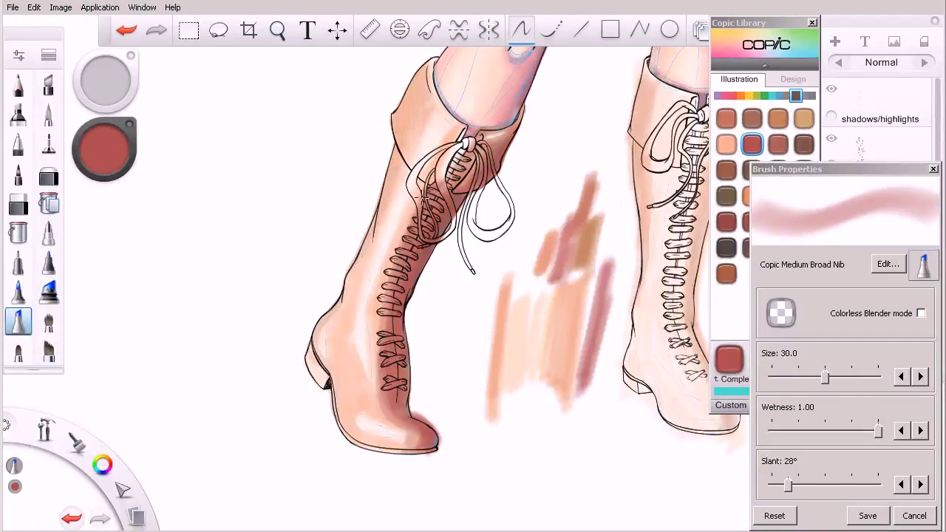
left_click_drag(423, 196, 387, 378)
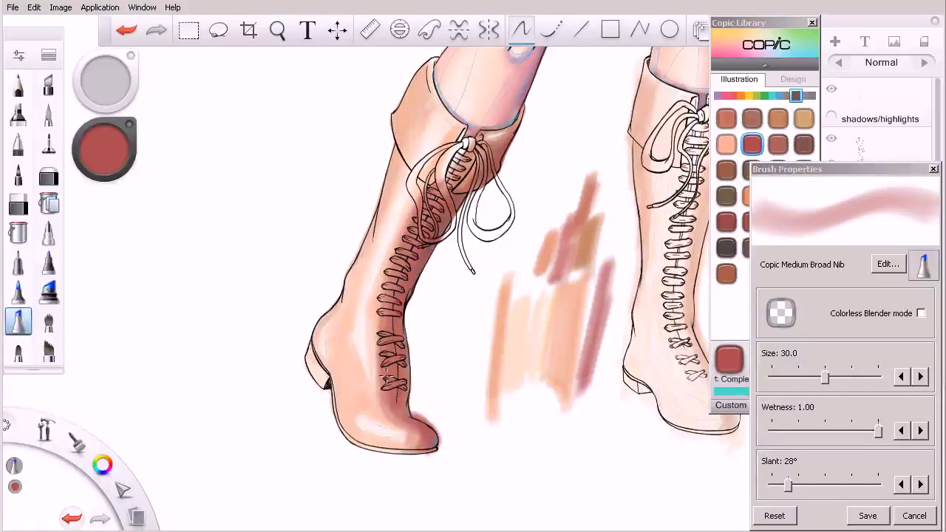
Pick E97 Deep Orange and glaze the left boot's shaft along the inner side of the lacing.
left_click(774, 145)
left_click(754, 196)
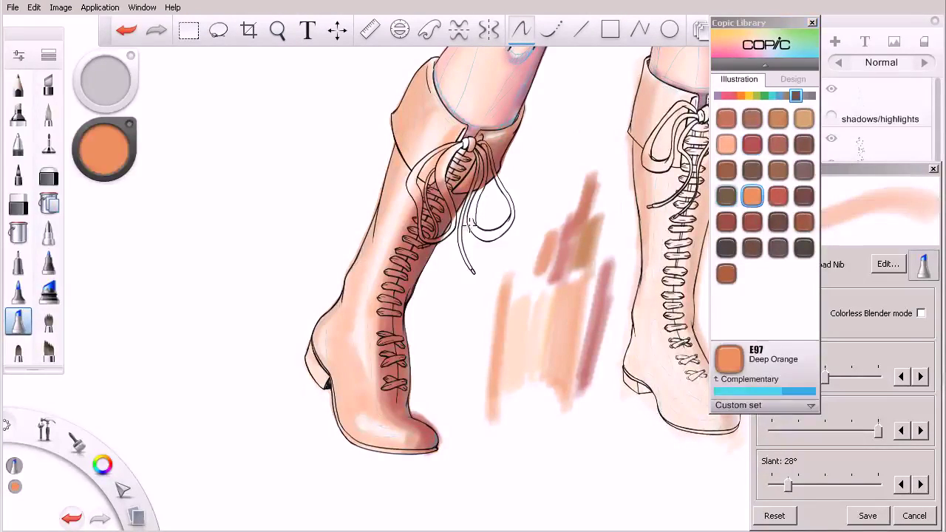
left_click_drag(386, 260, 375, 363)
left_click_drag(405, 235, 383, 370)
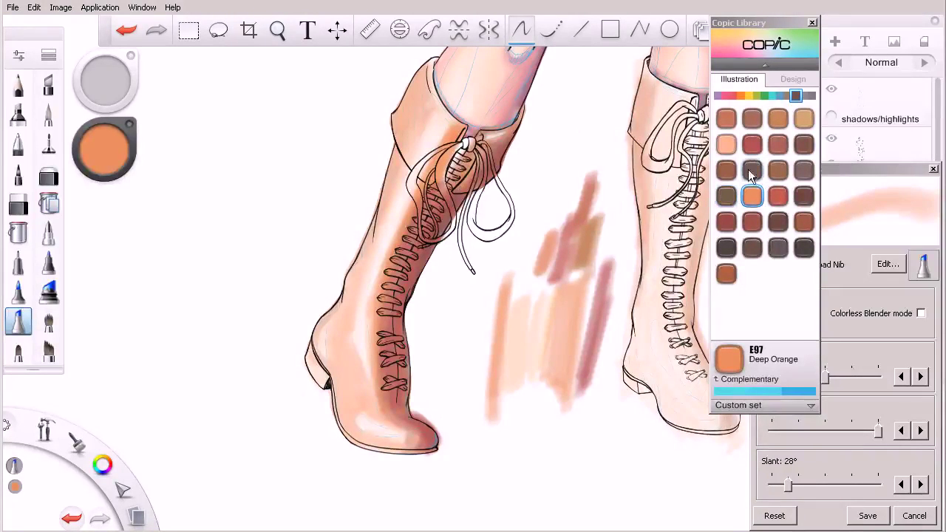
Pick E07 Light Mahogany, test it on the swatches and shade the lace opening beneath the left boot's bow knot.
left_click(751, 144)
left_click_drag(531, 290, 527, 346)
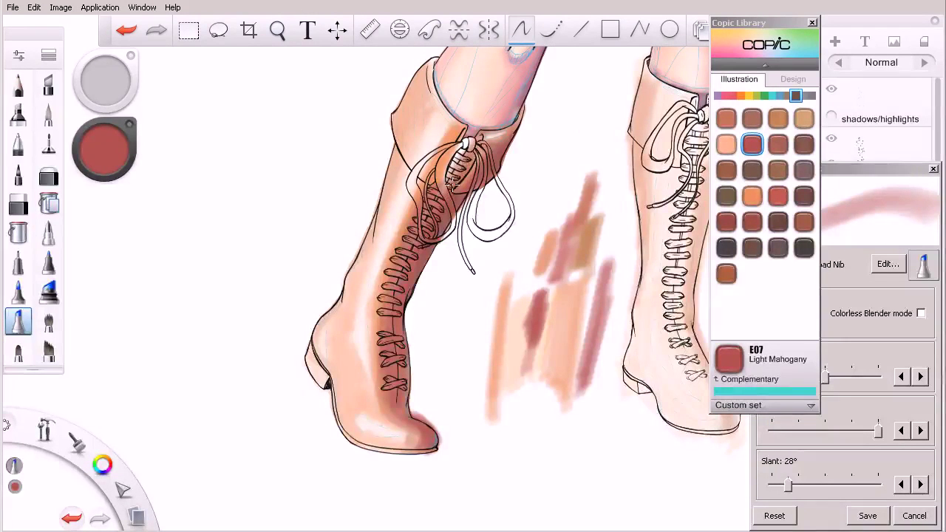
left_click_drag(478, 136, 465, 157)
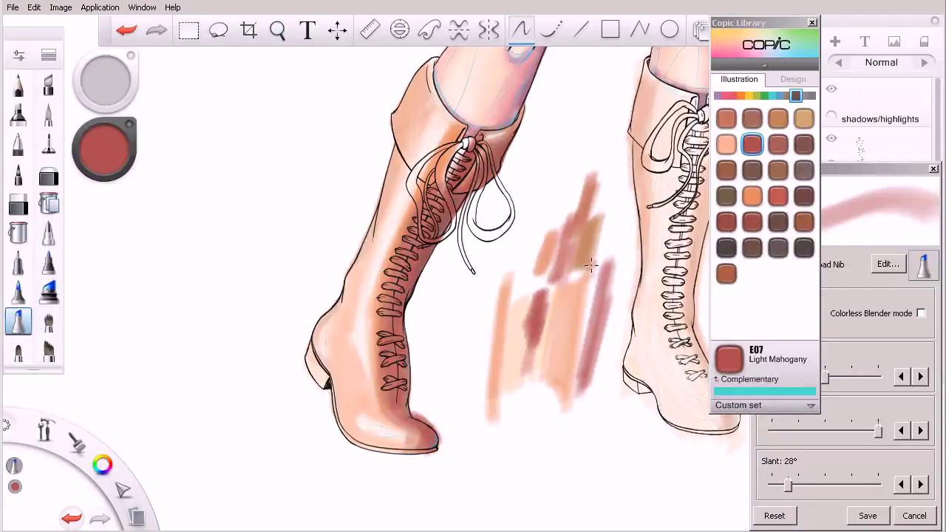
Pick E49 Dark Bark and darken the gap behind the upper laces under the left boot's bow knot.
left_click(727, 222)
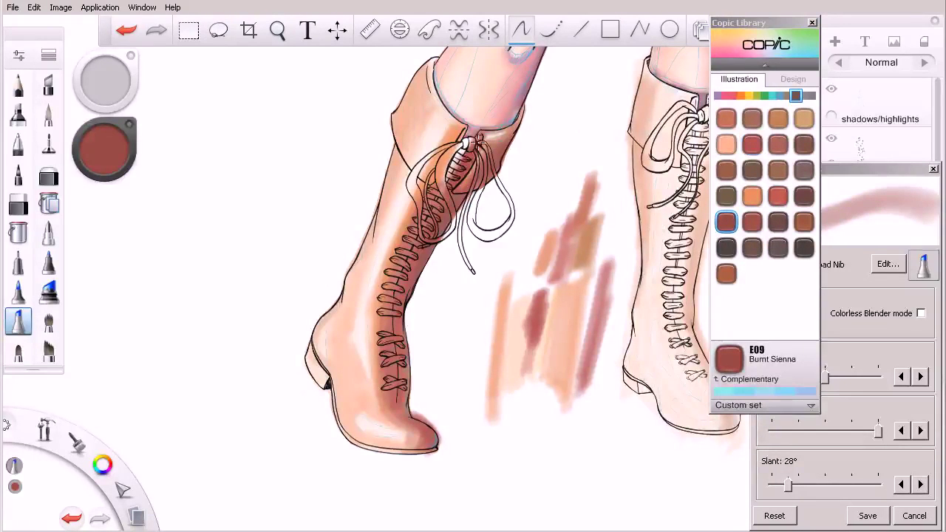
left_click(726, 249)
left_click_drag(477, 152, 474, 175)
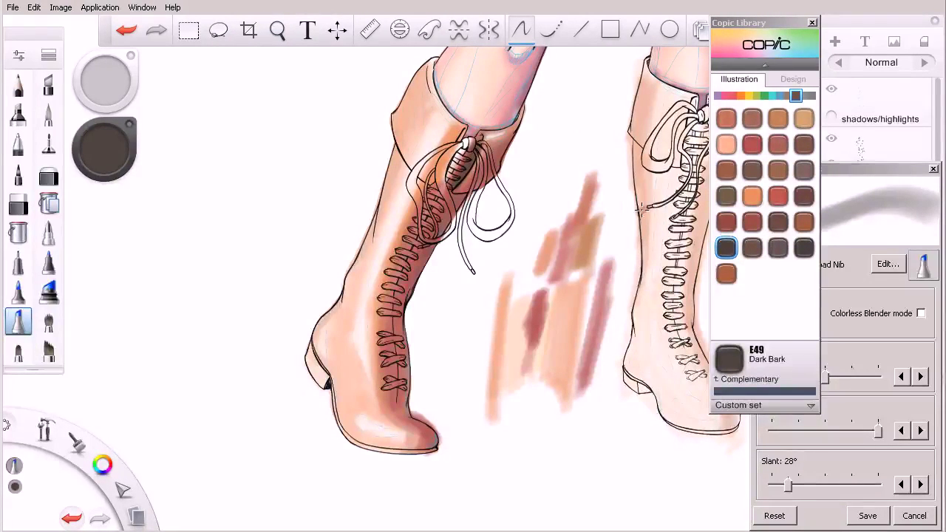
Switch to E09 Burnt Sienna and erase the spill outside the front flap of the left boot's cuff.
left_click(725, 222)
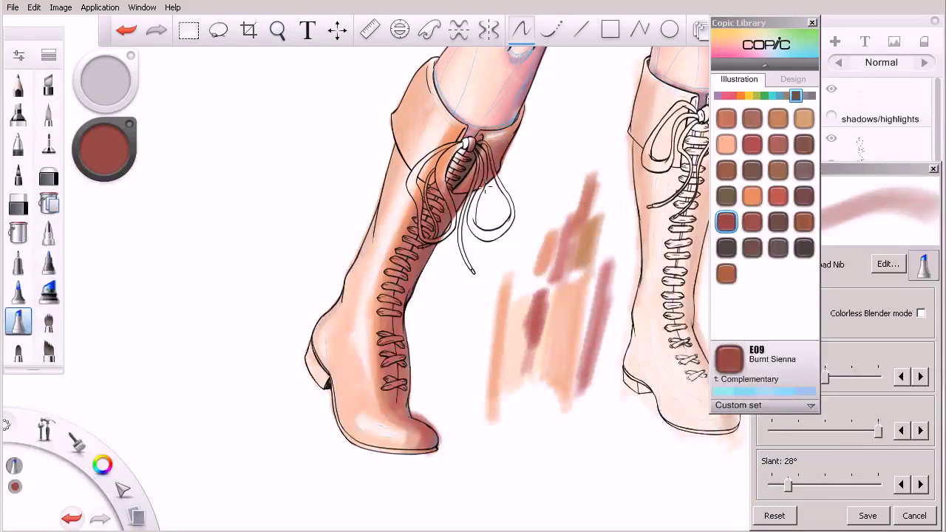
key("e")
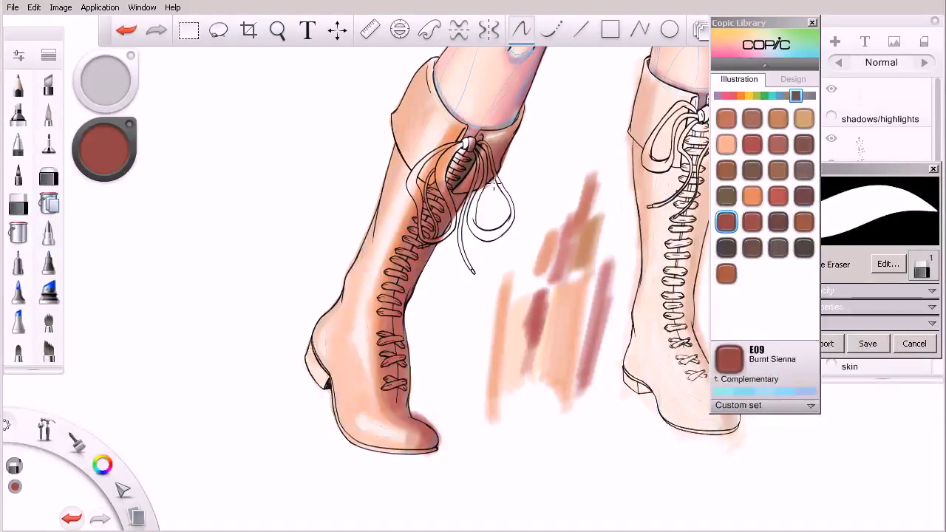
left_click_drag(491, 186, 517, 144)
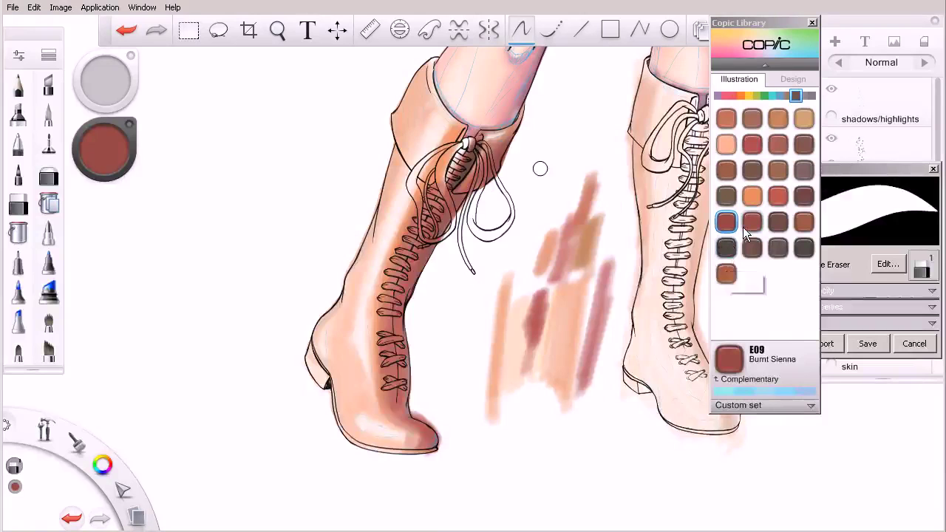
Pick E08 Brown and shade the back of the left boot's cuff and shaft, undoing the last stray stroke.
left_click(778, 197)
left_click_drag(417, 70, 392, 146)
left_click_drag(416, 98, 418, 105)
mouse_move(419, 64)
left_mouse_down()
mouse_move(393, 117)
mouse_move(396, 144)
mouse_move(376, 213)
mouse_move(311, 345)
mouse_move(401, 152)
mouse_move(405, 185)
mouse_move(400, 154)
mouse_move(323, 363)
left_mouse_up()
key("ctrl+z")
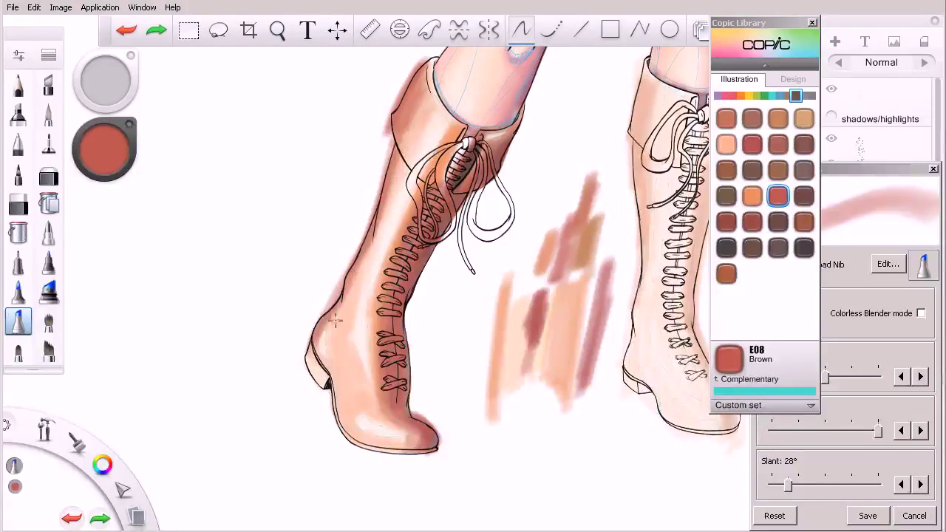
Shade the left boot's heel and lower sole edge in E08 Brown, undoing the strokes that miss.
left_click_drag(321, 313, 321, 376)
mouse_move(308, 342)
left_mouse_down()
mouse_move(324, 385)
mouse_move(302, 338)
mouse_move(317, 378)
left_mouse_up()
mouse_move(326, 342)
left_mouse_down()
mouse_move(333, 311)
mouse_move(336, 381)
mouse_move(335, 316)
mouse_move(364, 238)
left_mouse_up()
key("ctrl+z")
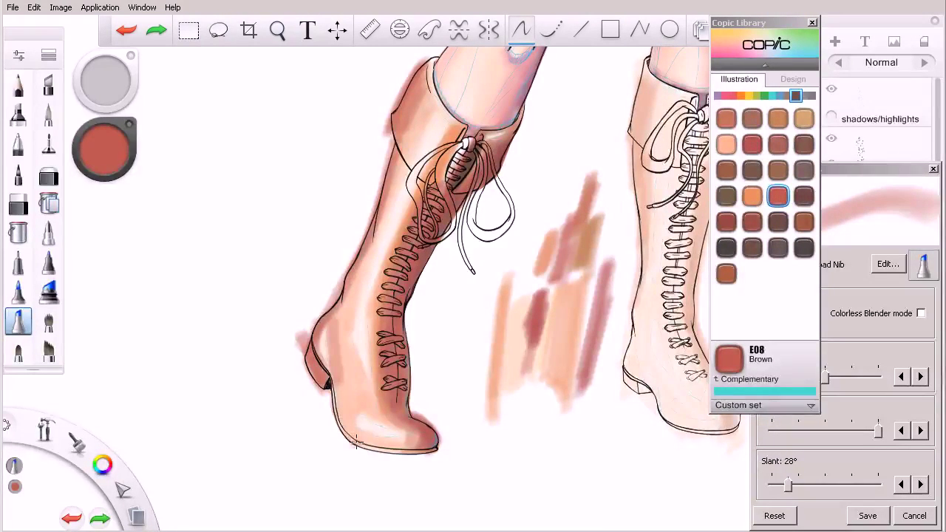
key("ctrl+z")
mouse_move(362, 447)
left_mouse_down()
mouse_move(337, 421)
mouse_move(334, 332)
mouse_move(418, 105)
left_mouse_up()
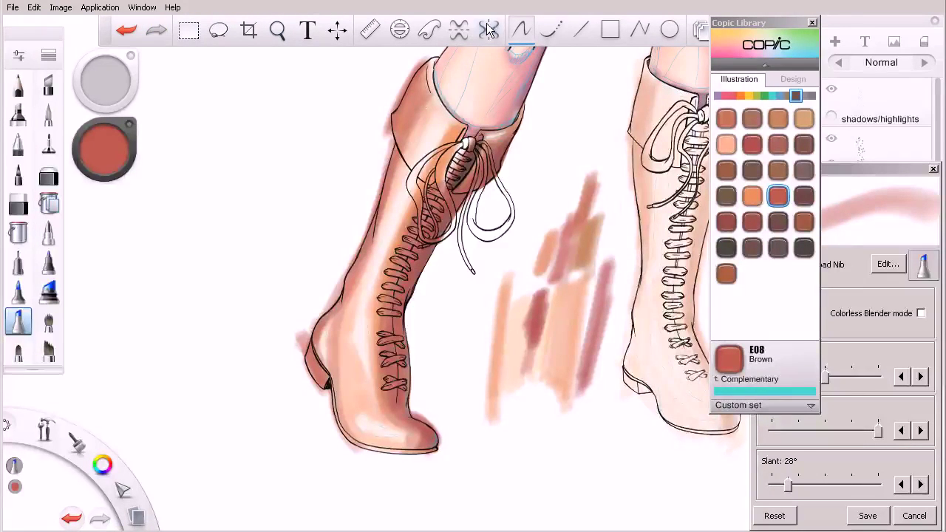
Paint an E08 Brown test swatch and deepen the left boot's shaft, ankle and foot around the highlight in that colour.
left_click(726, 144)
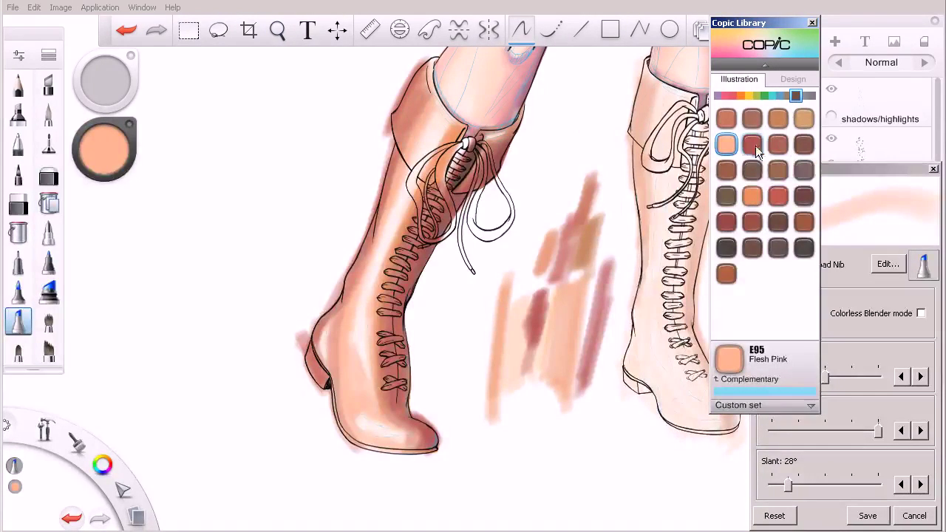
left_click(776, 194)
left_click_drag(537, 226, 526, 299)
mouse_move(402, 164)
left_mouse_down()
mouse_move(346, 316)
mouse_move(345, 397)
mouse_move(384, 451)
left_mouse_up()
left_click_drag(345, 322, 388, 415)
mouse_move(346, 341)
left_mouse_down()
mouse_move(395, 420)
mouse_move(412, 427)
left_mouse_up()
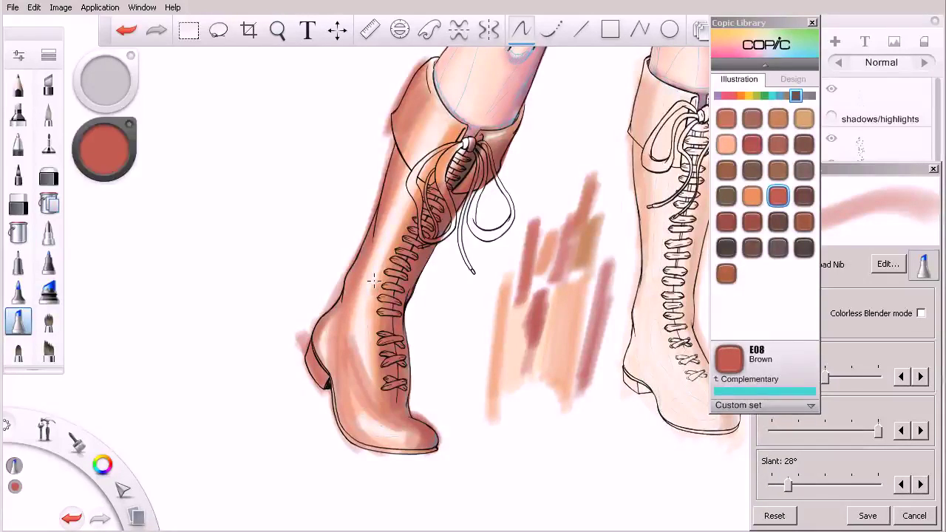
key("space")
left_click_drag(498, 299, 435, 330)
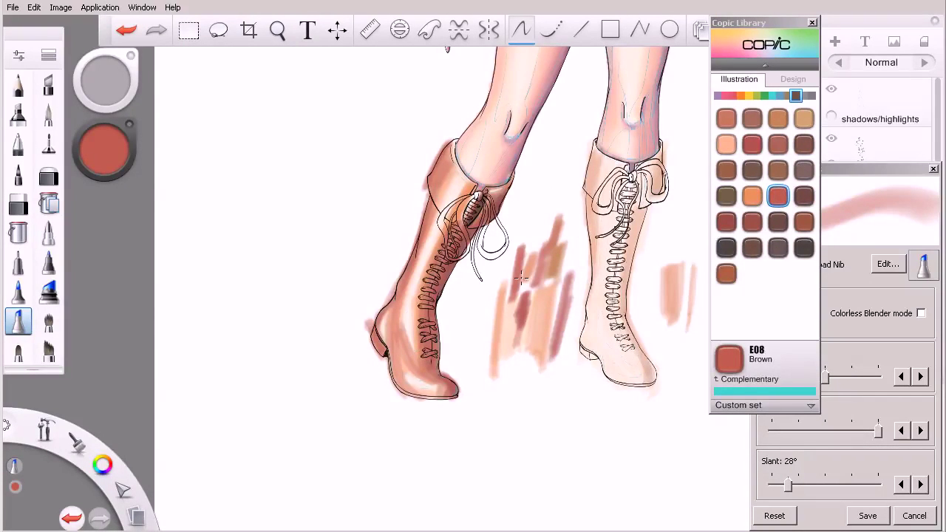
key("space")
left_click_drag(550, 227, 533, 302)
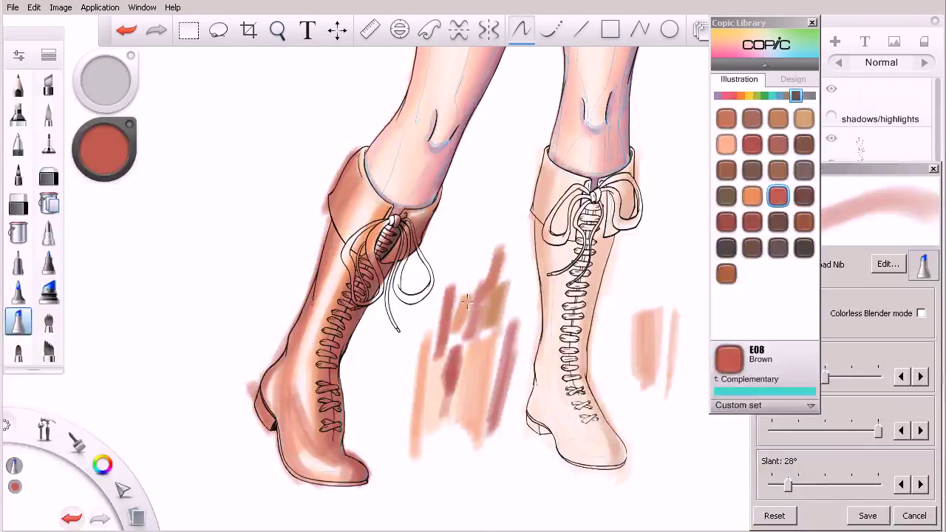